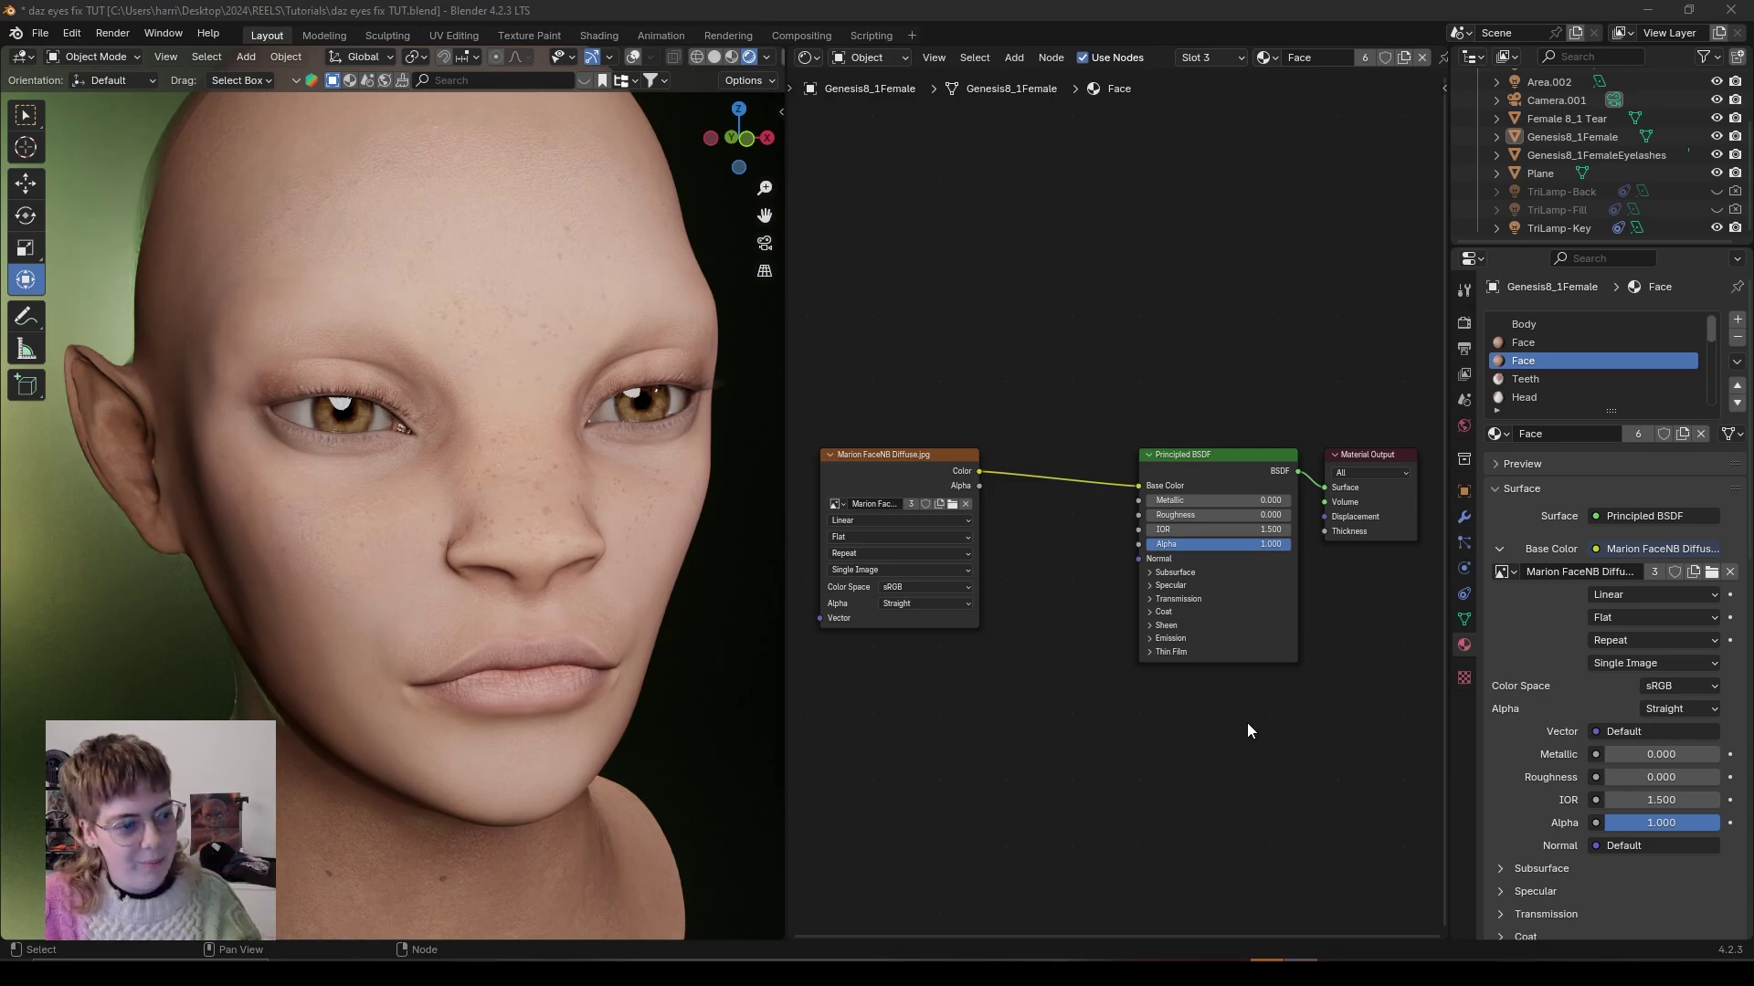
Show the first Face material, whose Principled BSDF has Roughness 1.000, in the Shader Editor.
key("ctrl+z")
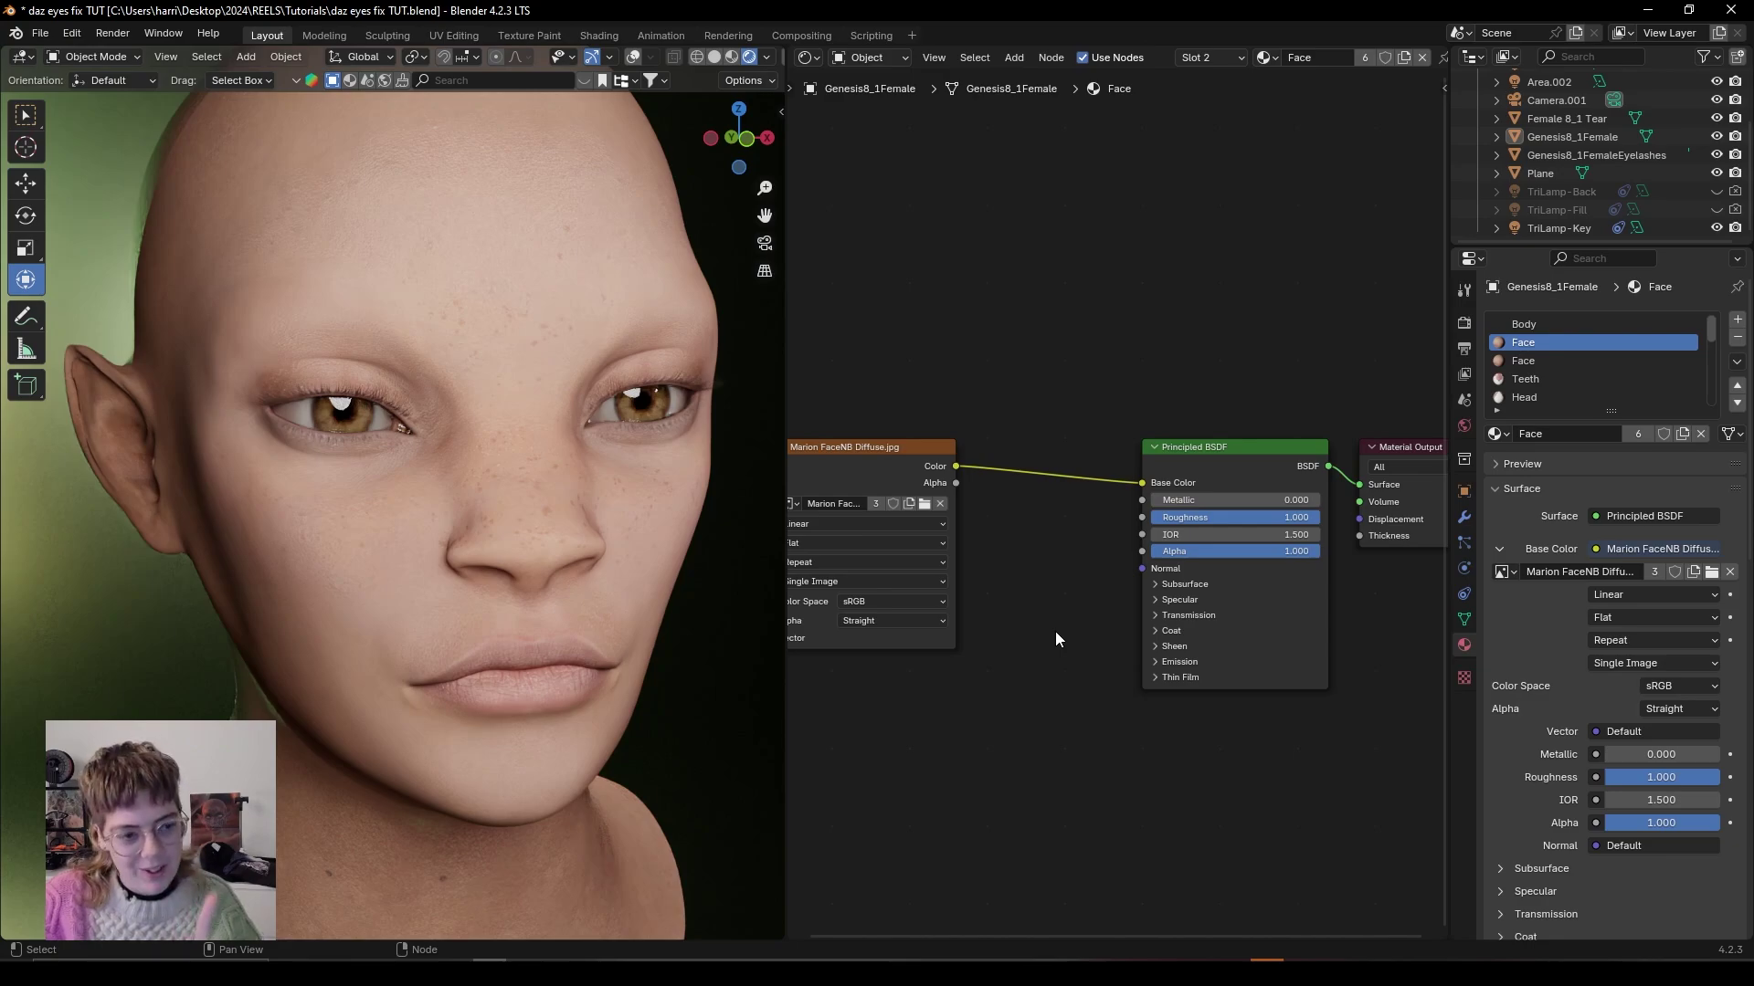
Turn on viewport overlays and orbit to face the head front-on.
left_click(633, 56)
scroll(599, 497, "down", 5)
middle_click_drag(479, 582, 409, 599)
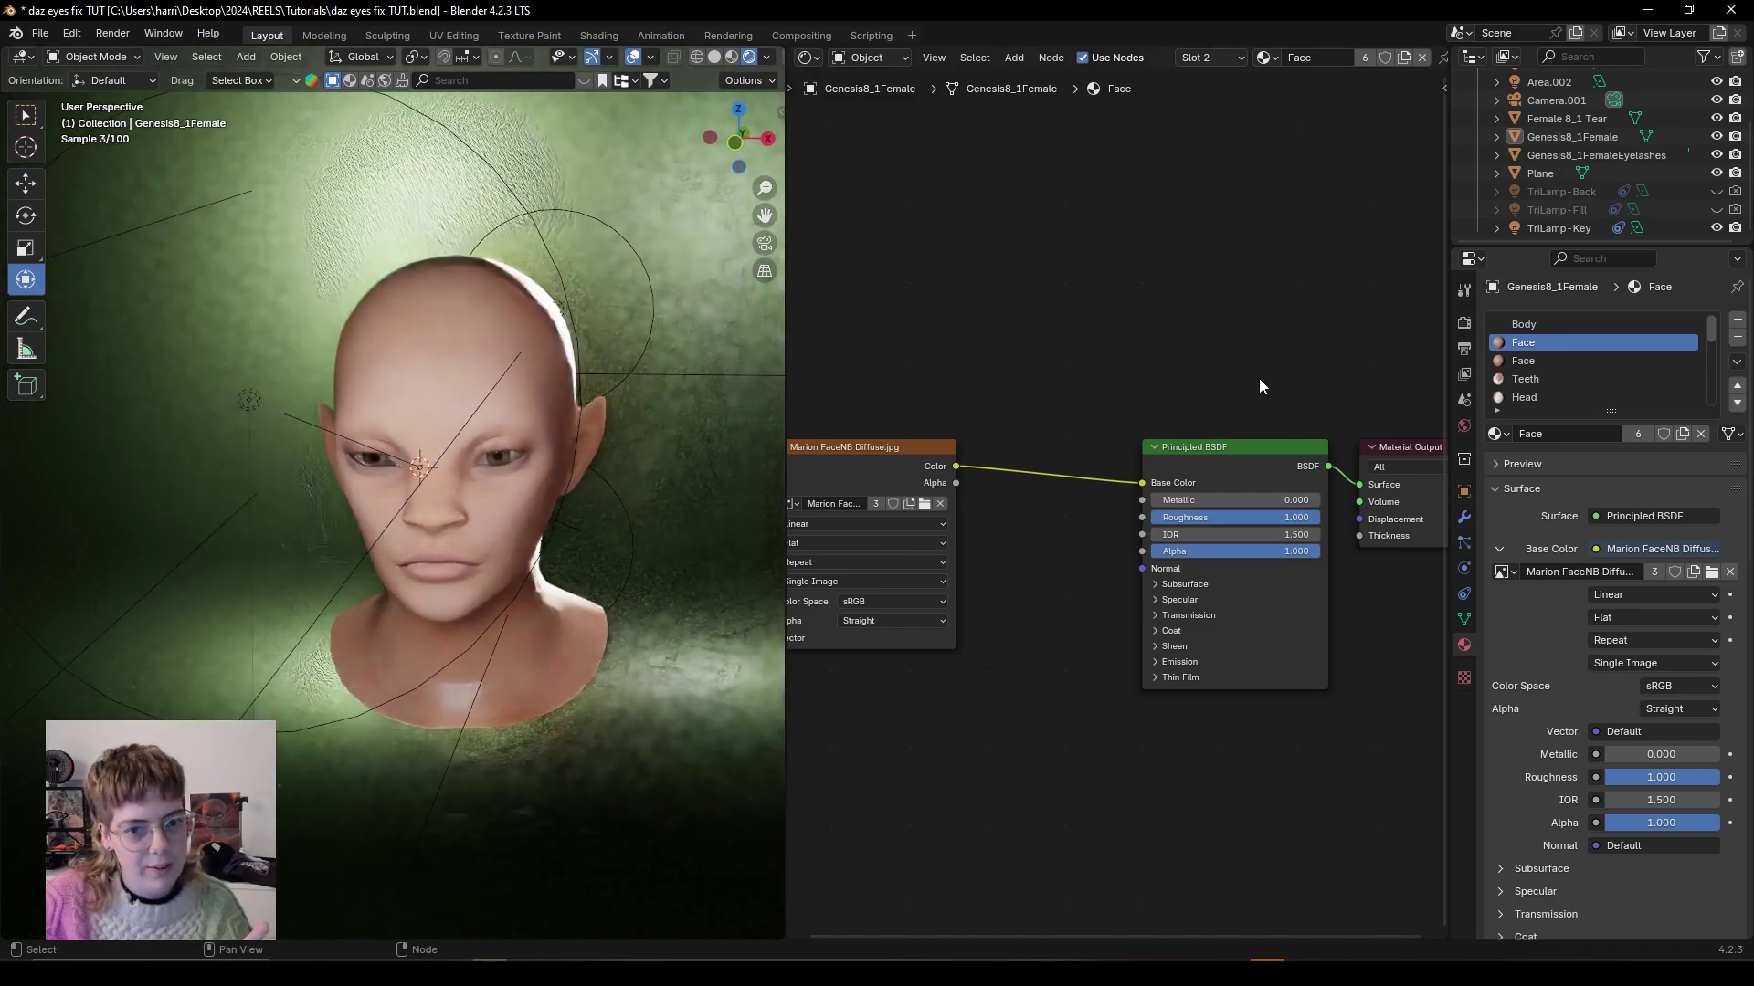
Hide the Area, Area.001, Area.002 and TriLamp-Key lights so the preview goes dark.
left_click(1717, 228)
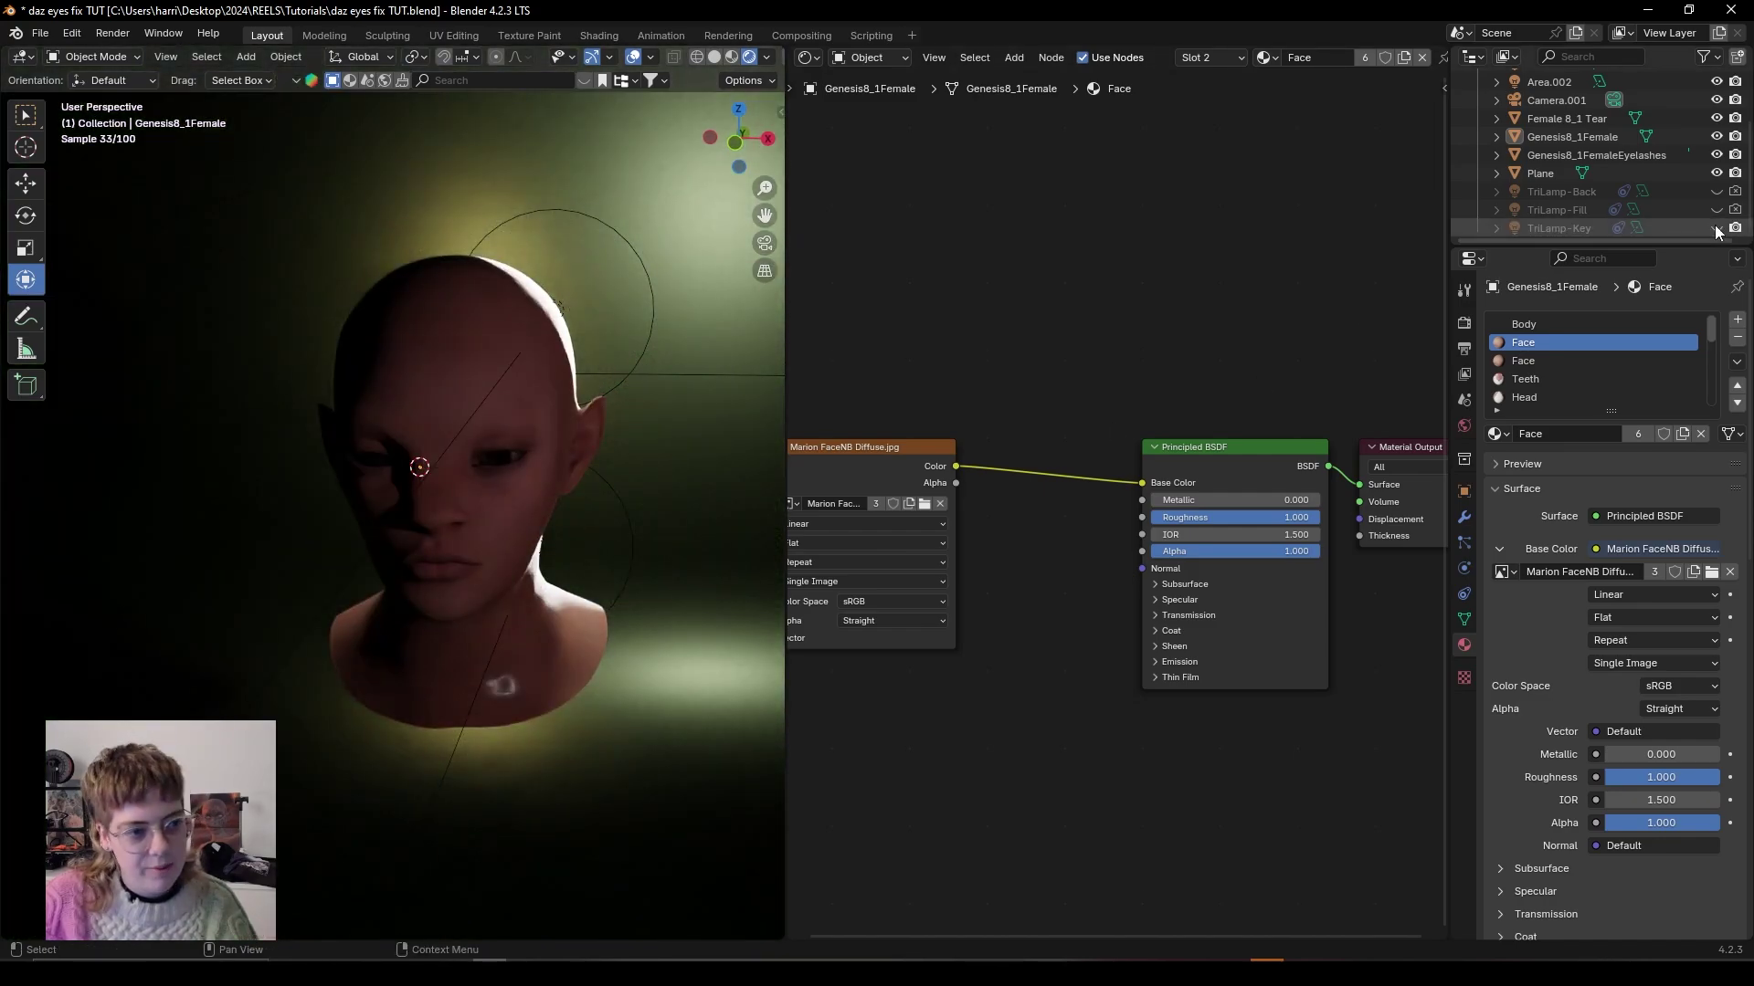
left_click(1717, 229)
scroll(1587, 173, "up", 3)
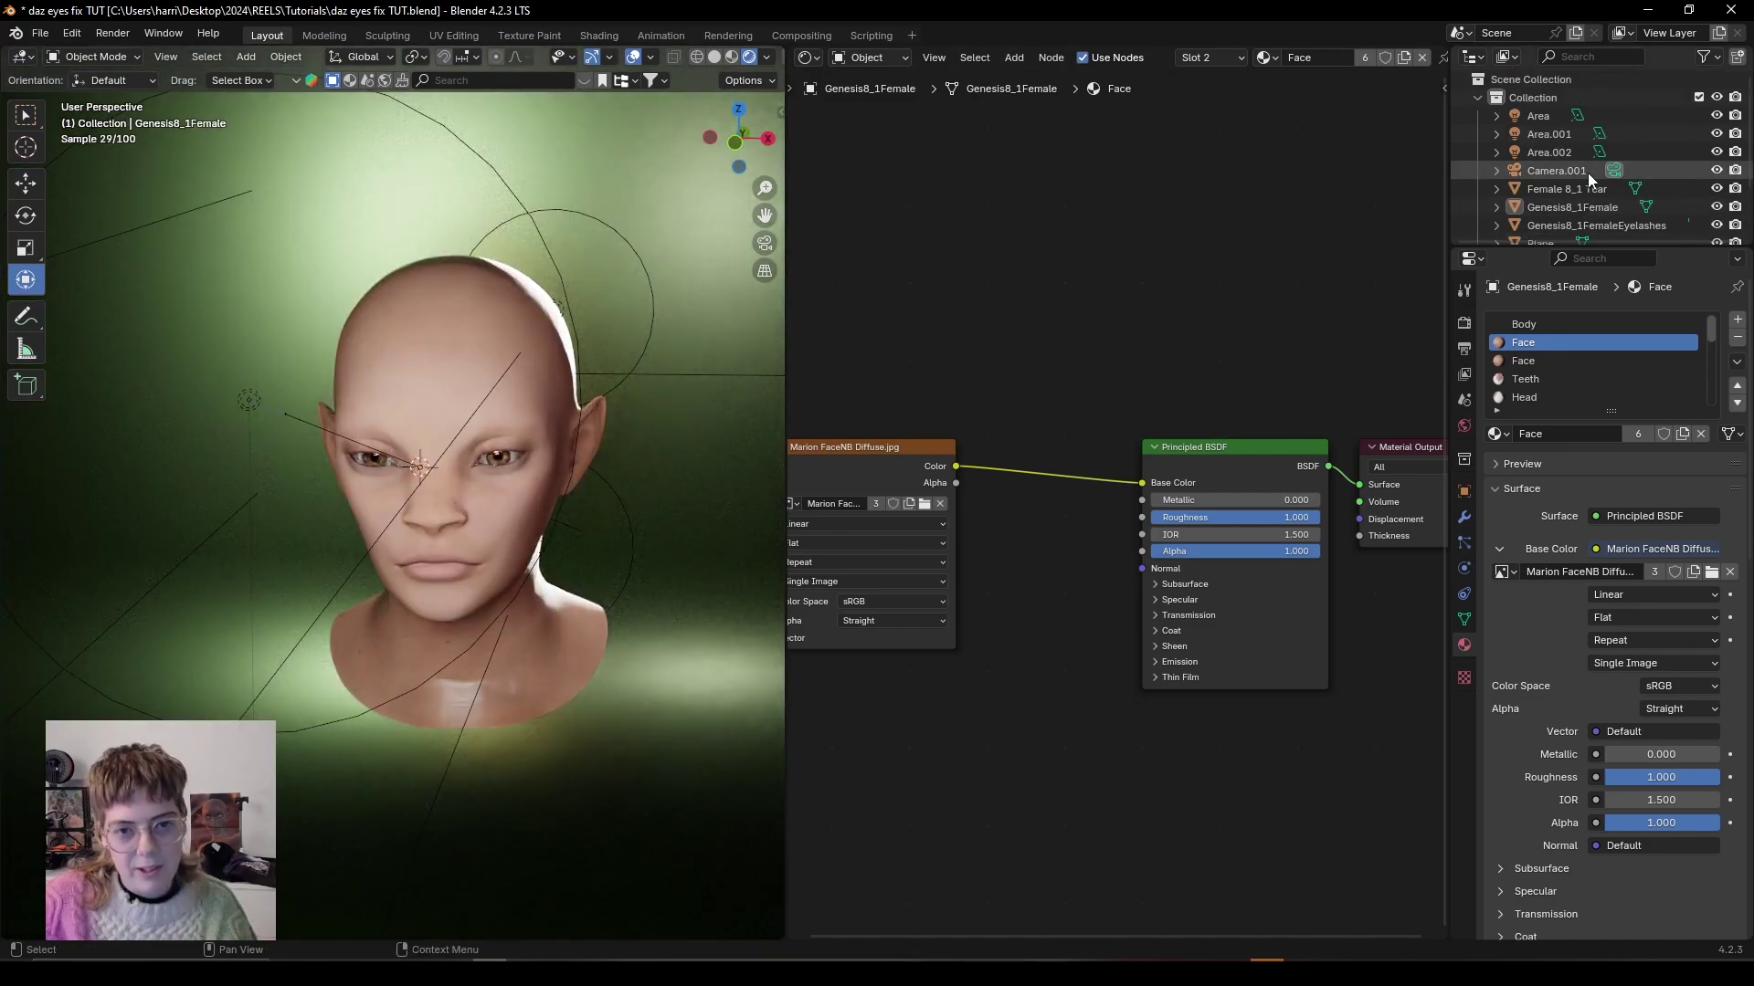
left_click(1716, 116)
left_click(1716, 116)
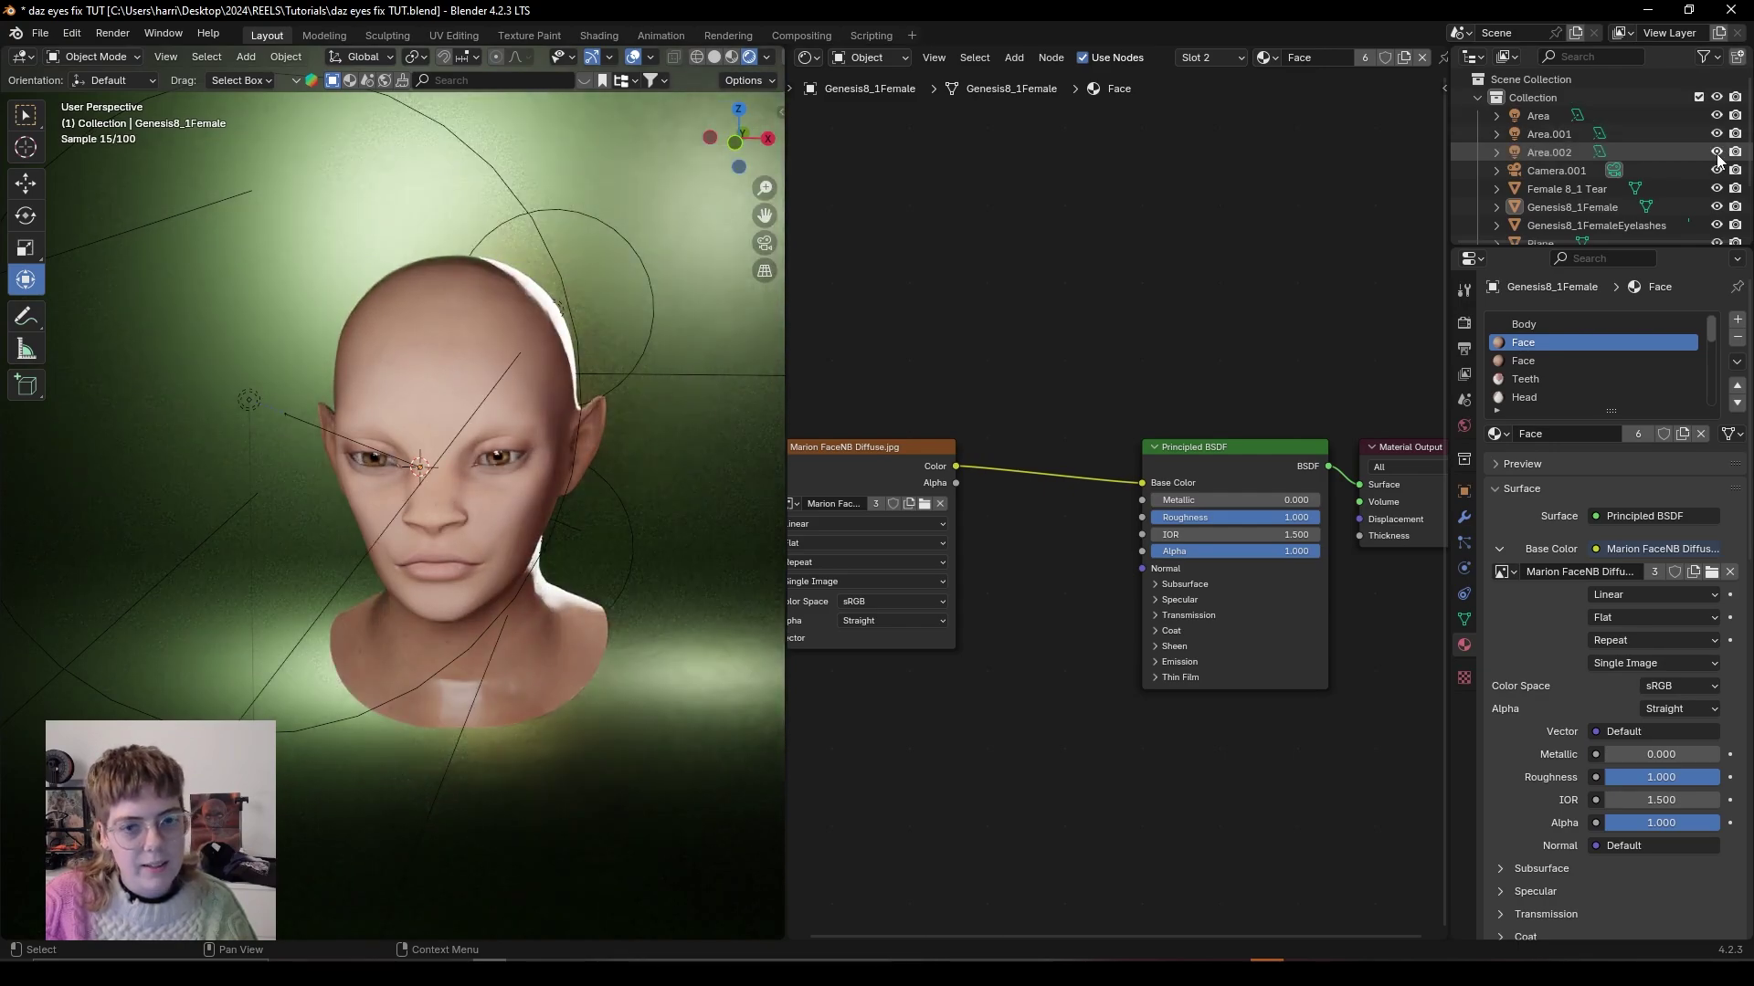
left_click_drag(1716, 116, 1716, 134)
left_click(1716, 153)
scroll(1686, 210, "down", 2)
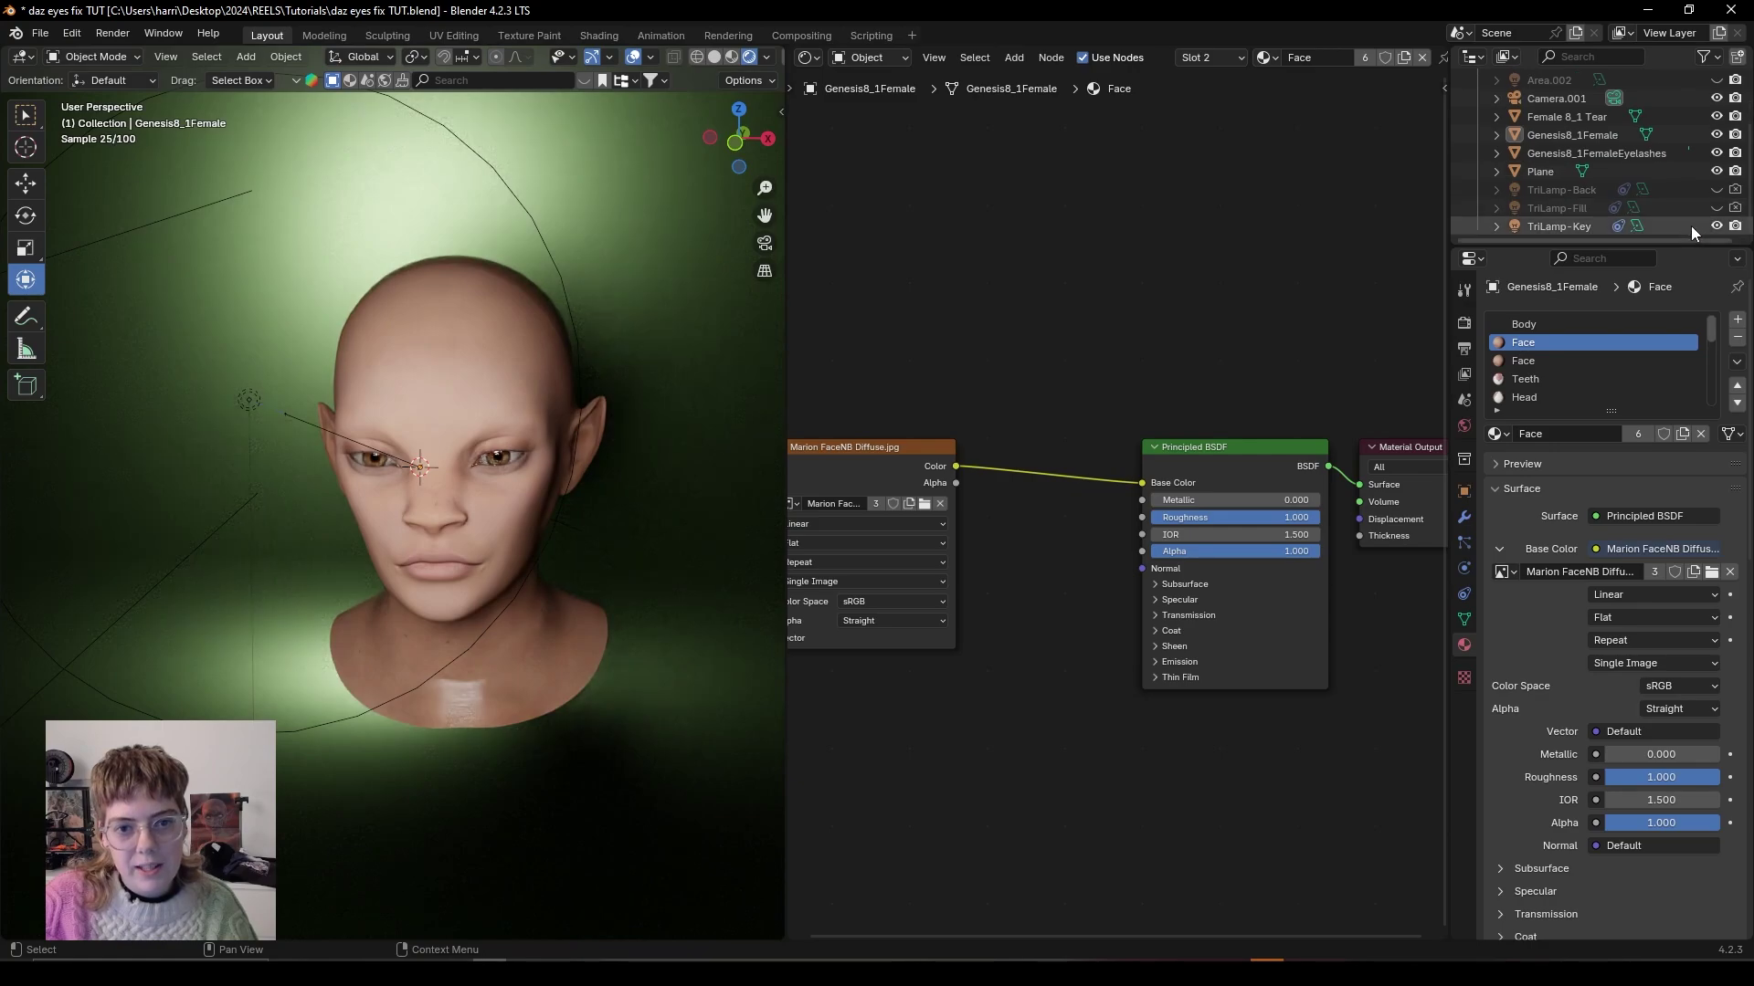
left_click(1717, 226)
Light the preview with the grassy field HDRI instead of the scene world, viewed three-quarter.
left_click(766, 57)
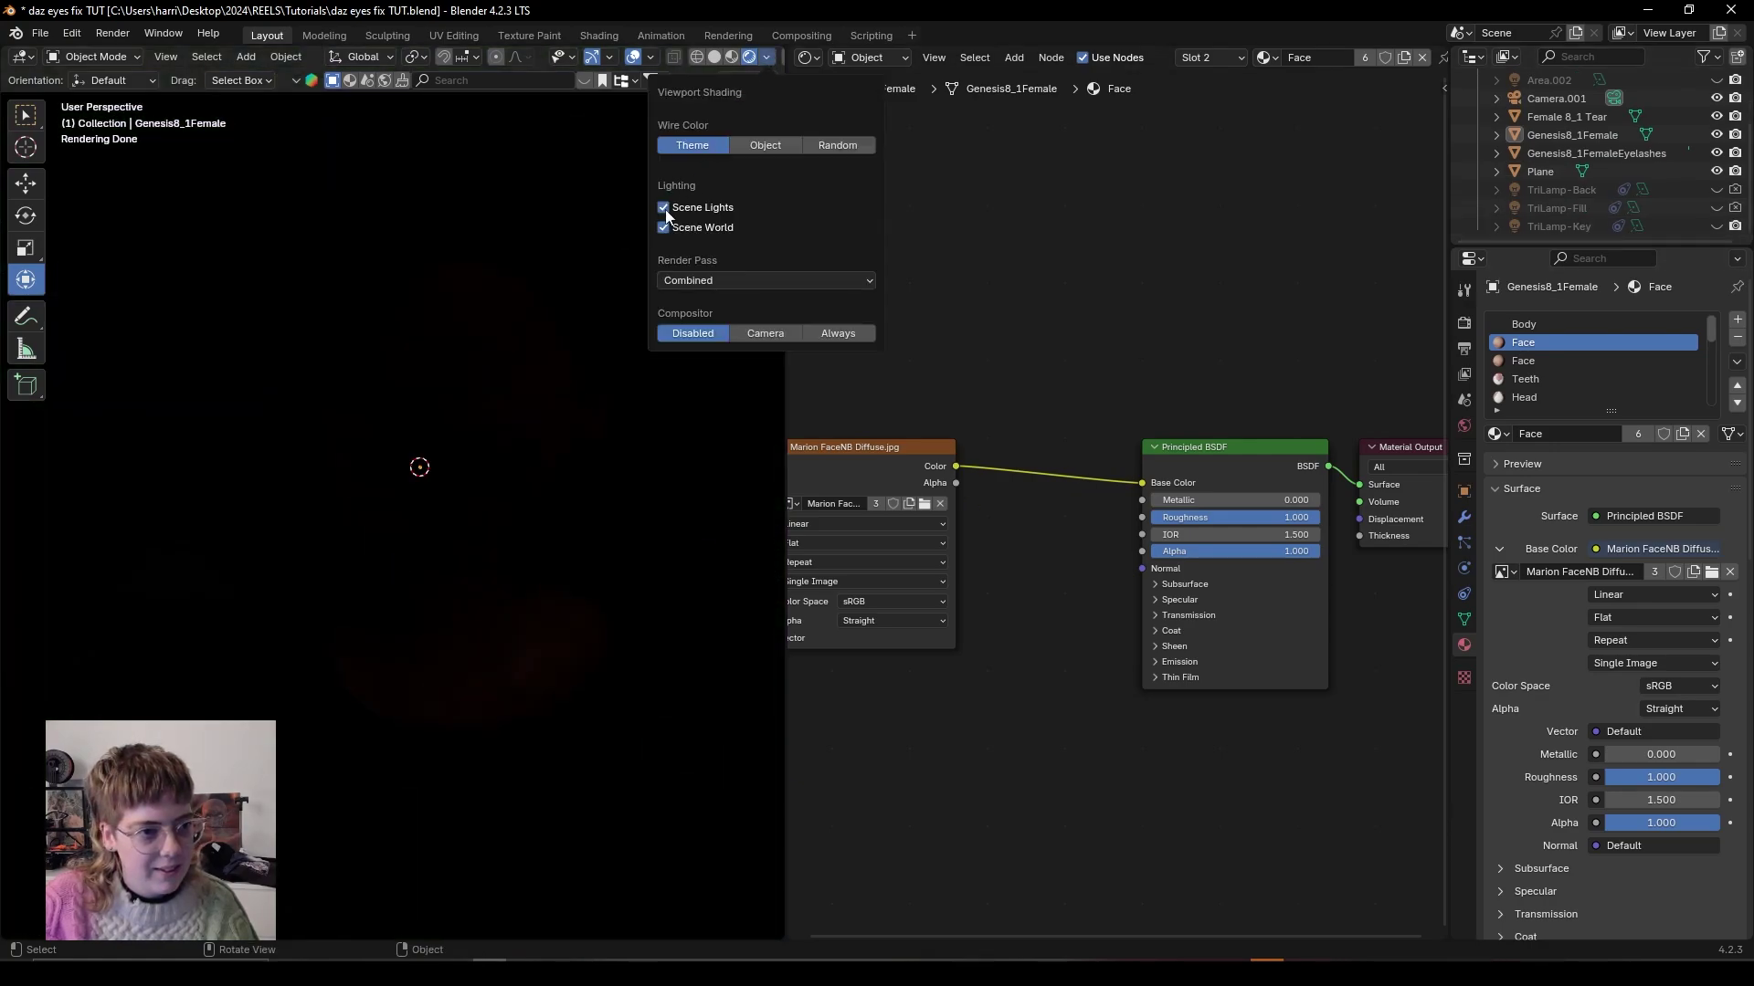
left_click(663, 226)
left_click(752, 272)
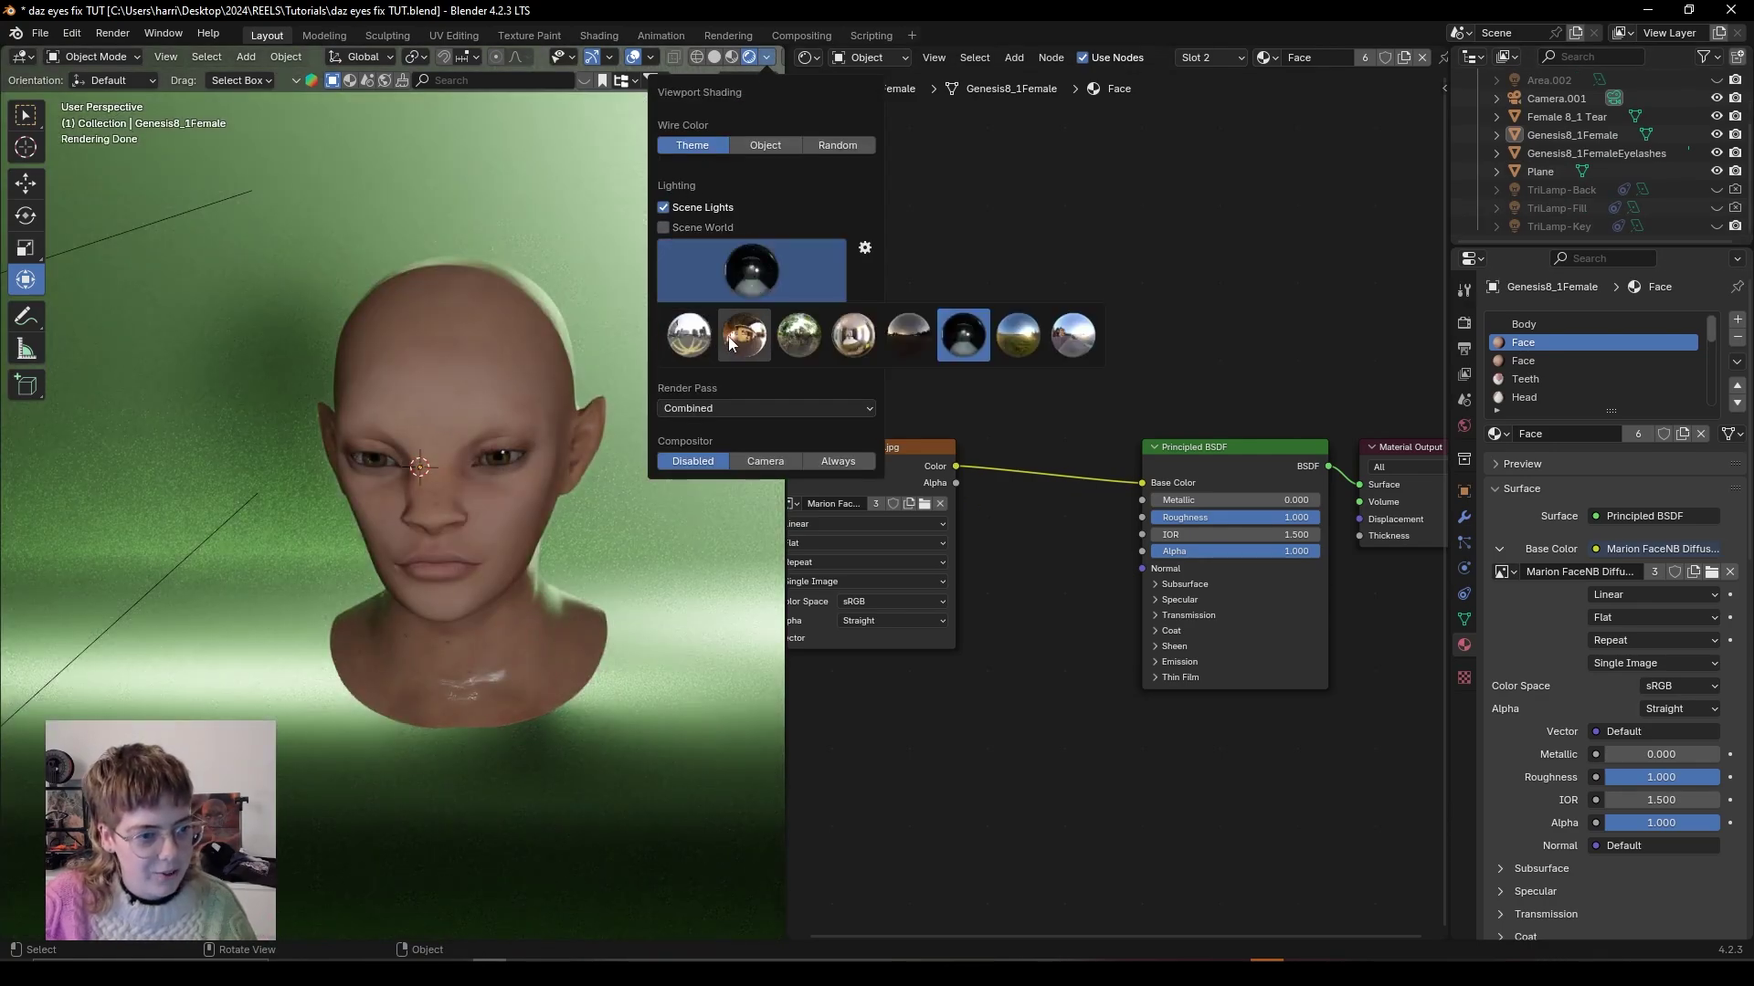
left_click(703, 335)
scroll(548, 539, "up", 3)
middle_click_drag(525, 562, 581, 535)
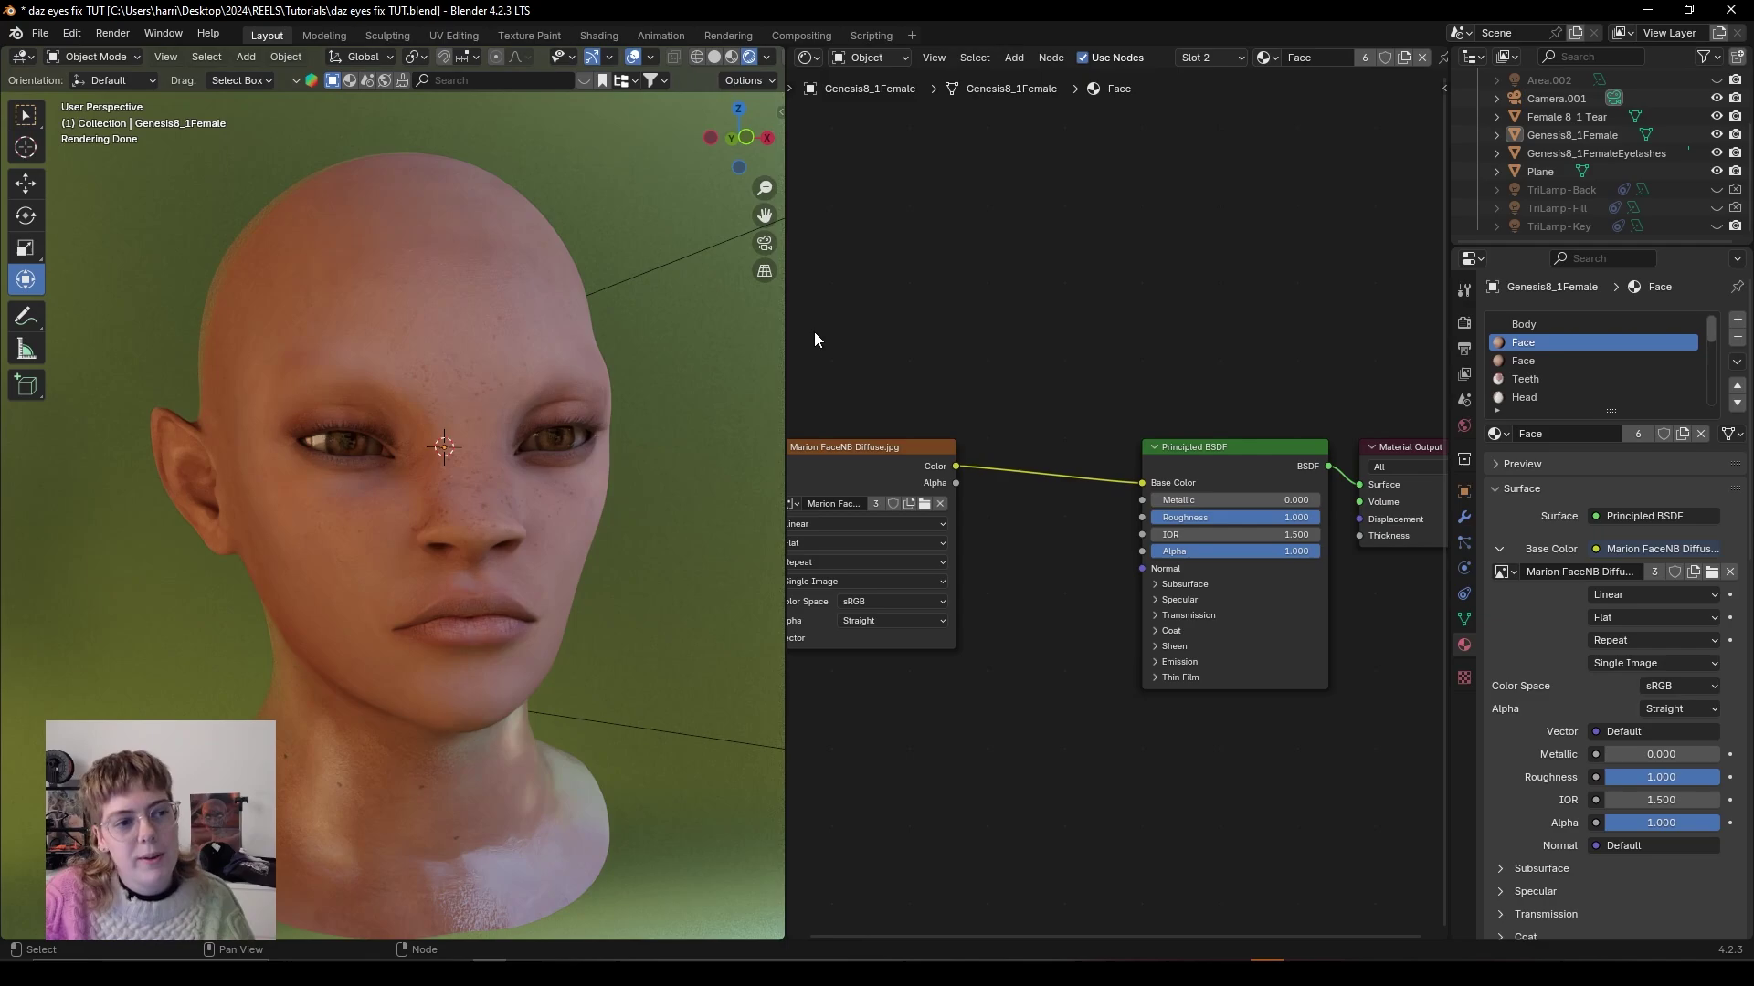
Show TriLamp-Key again, relight with the scene world, hide overlays, and select Genesis8_1Female.
left_click(1716, 225)
scroll(1685, 210, "up", 4)
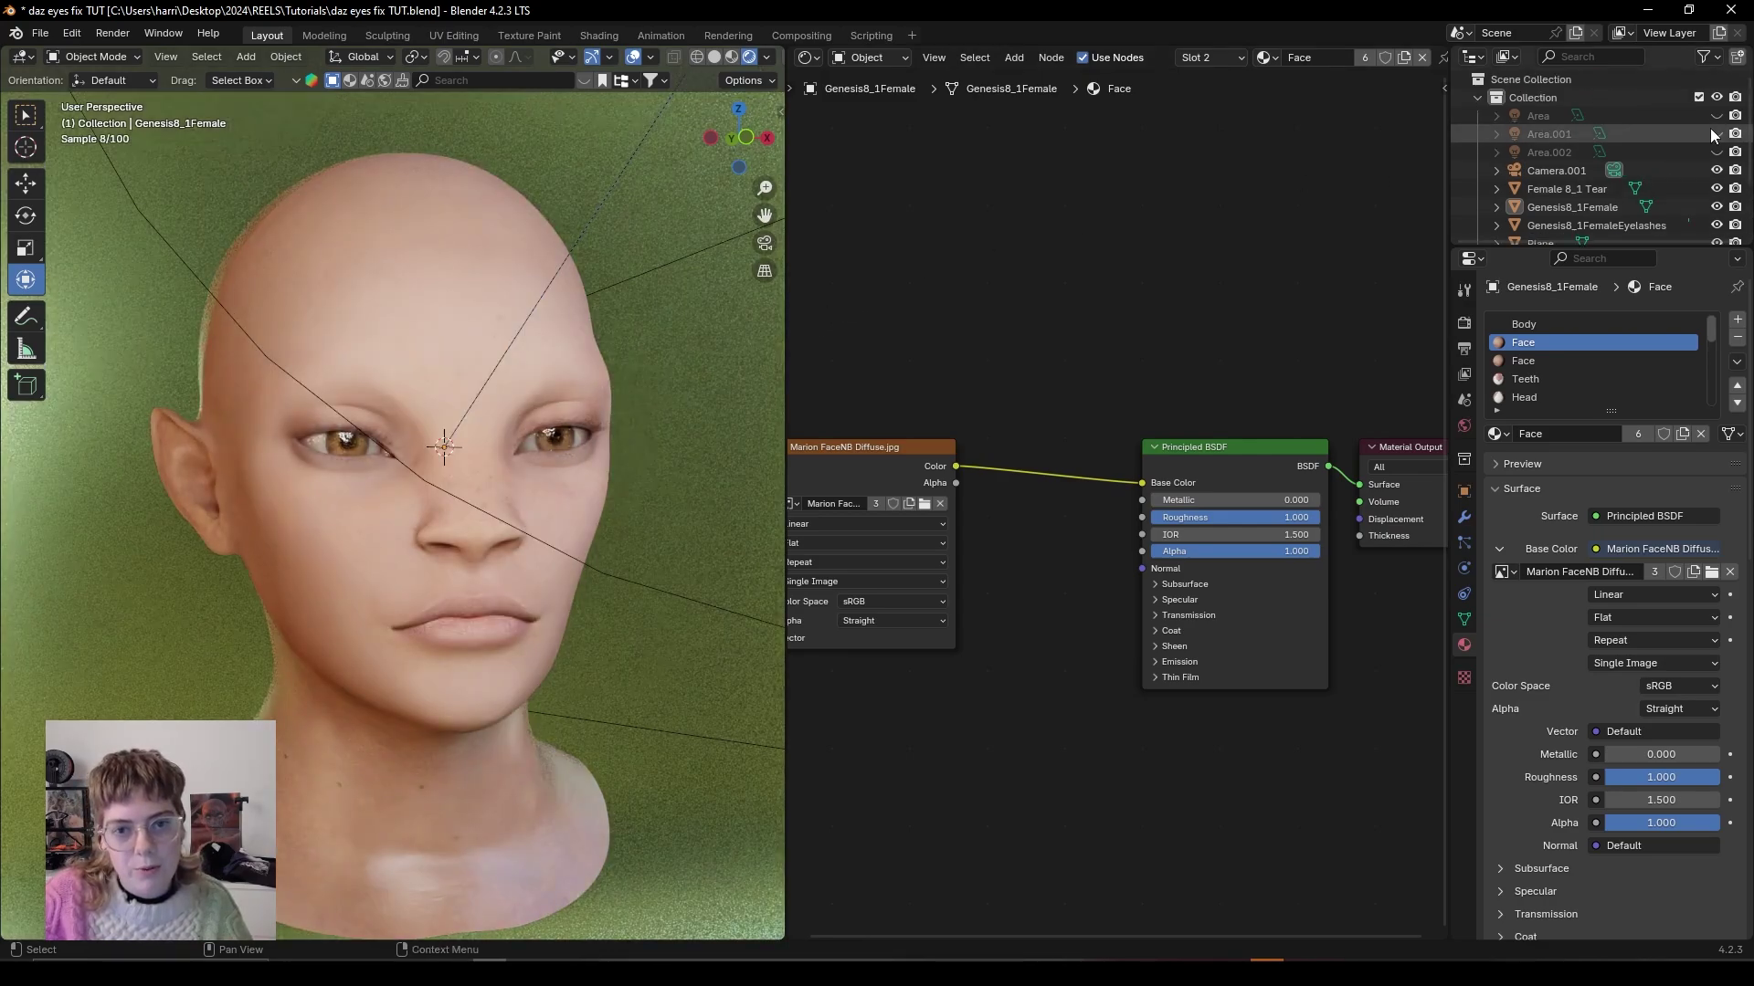
left_click(767, 57)
left_click(664, 227)
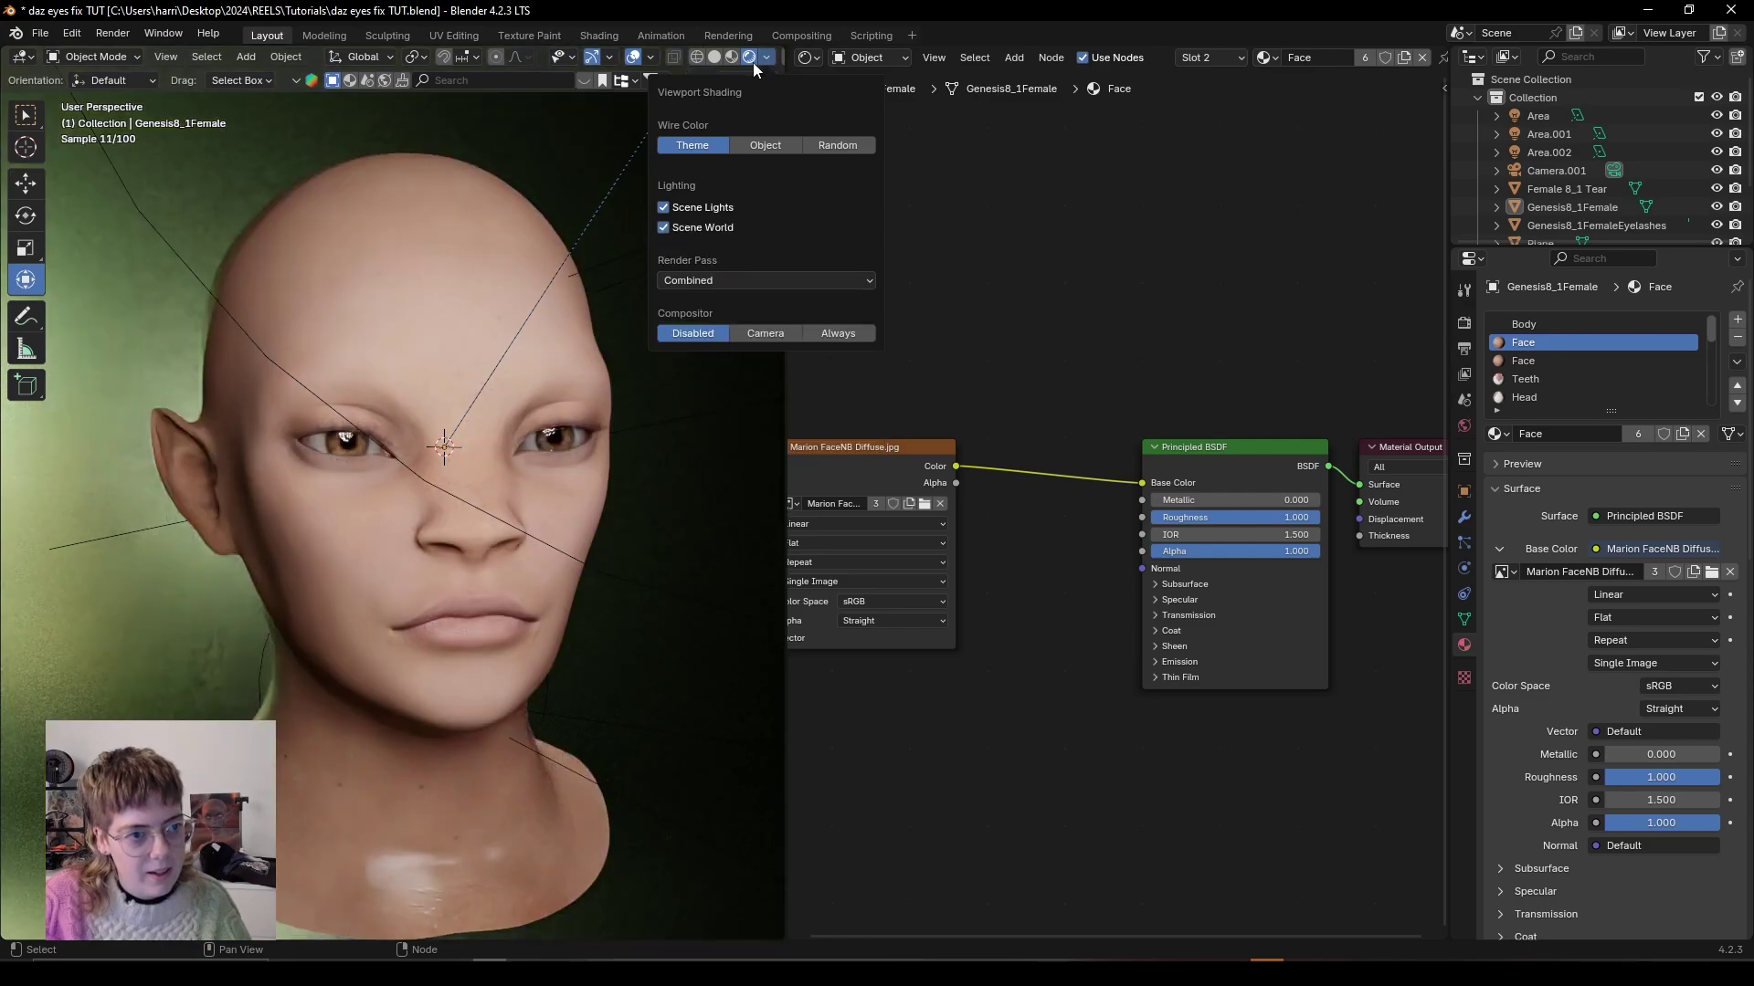
left_click(637, 57)
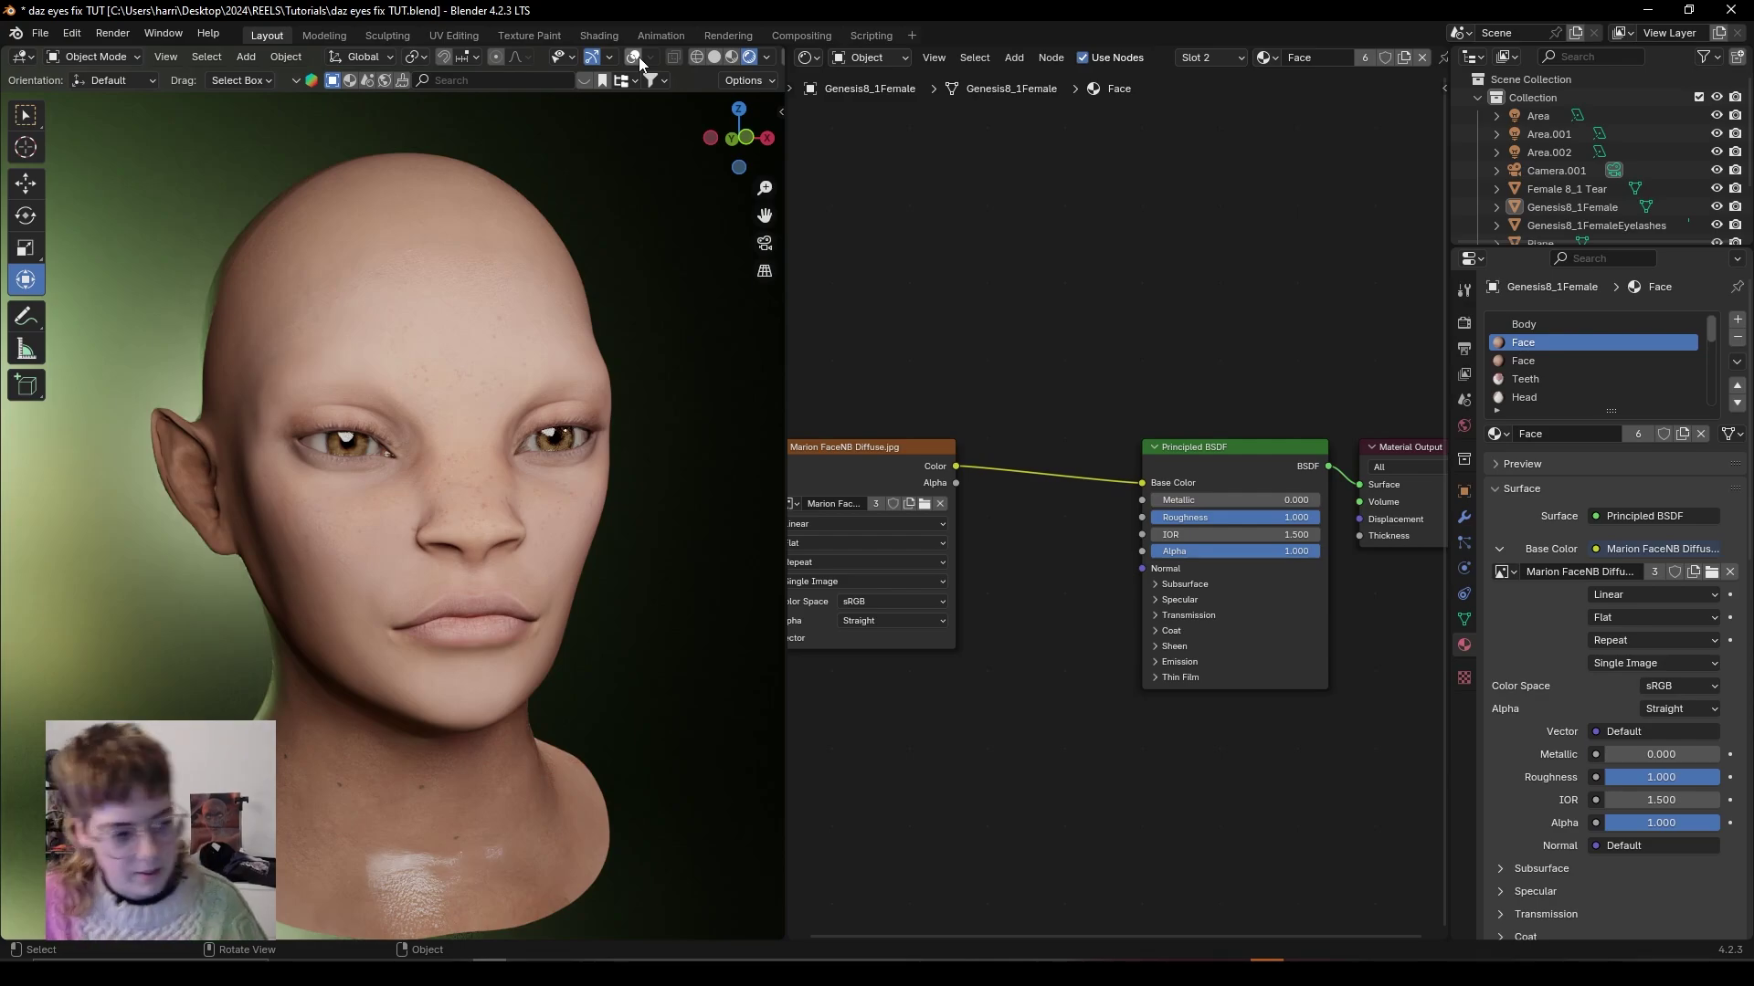
left_click(389, 312)
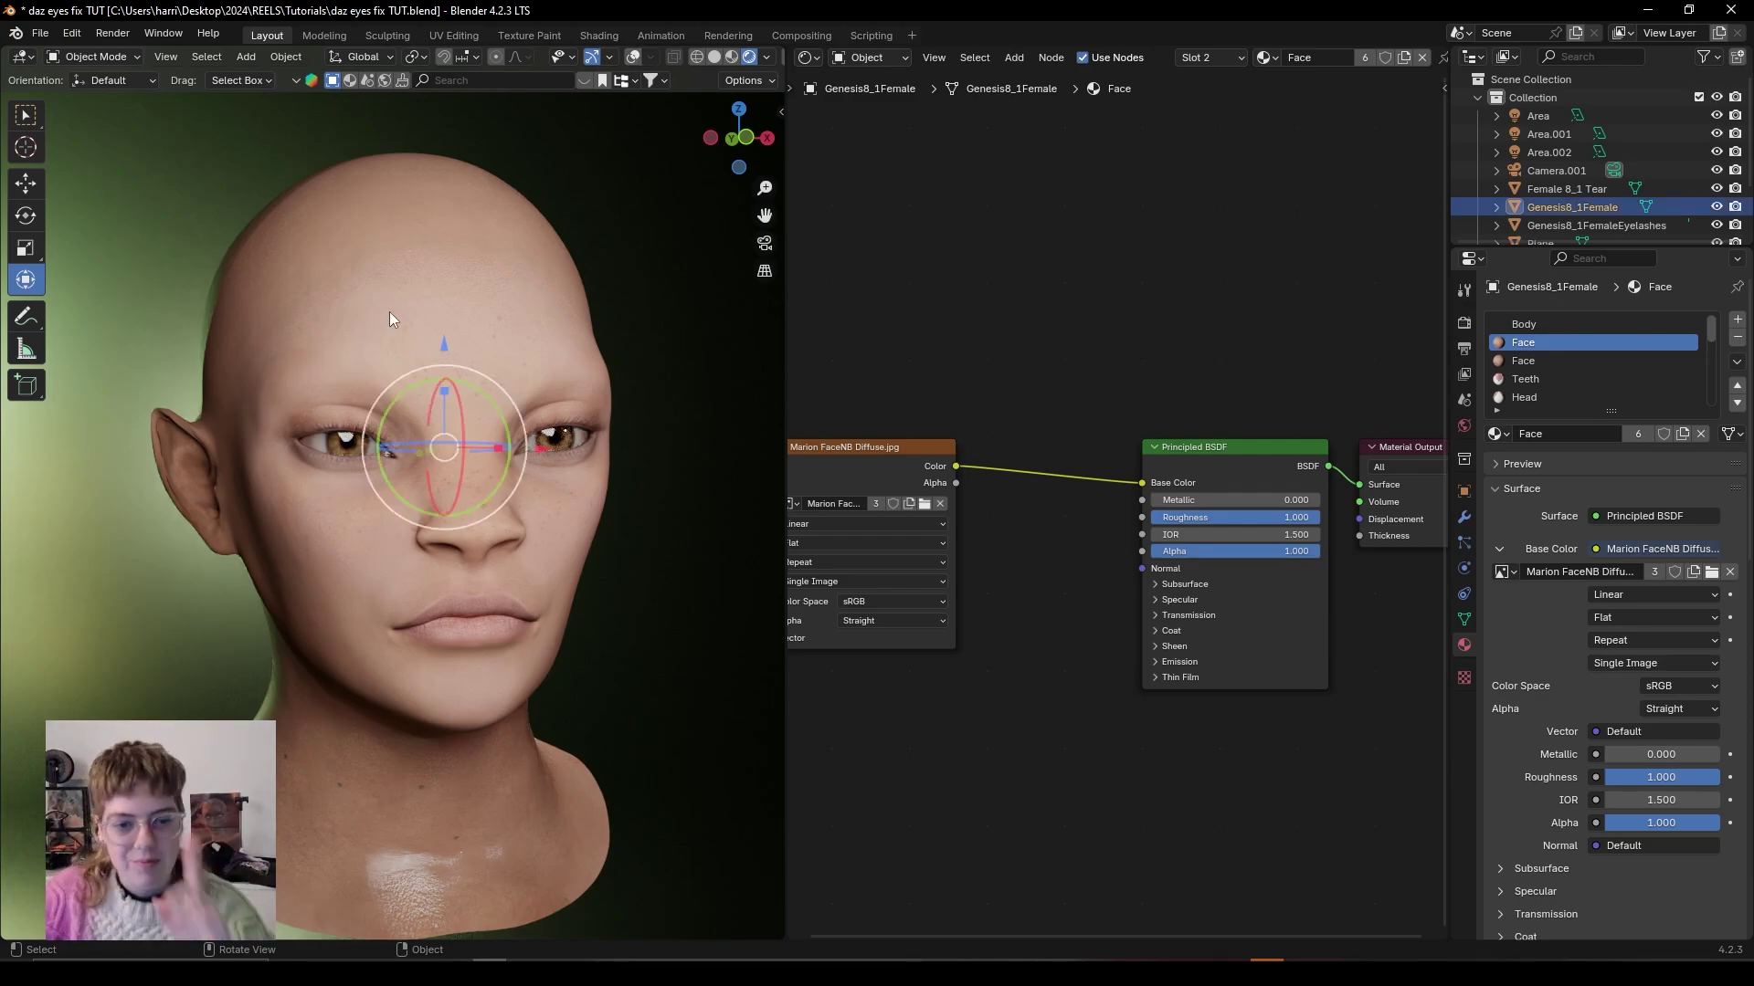
Set the Face shader's Roughness to 0.1 and Subsurface Weight to 0.764, checking both ears.
left_click(1252, 518)
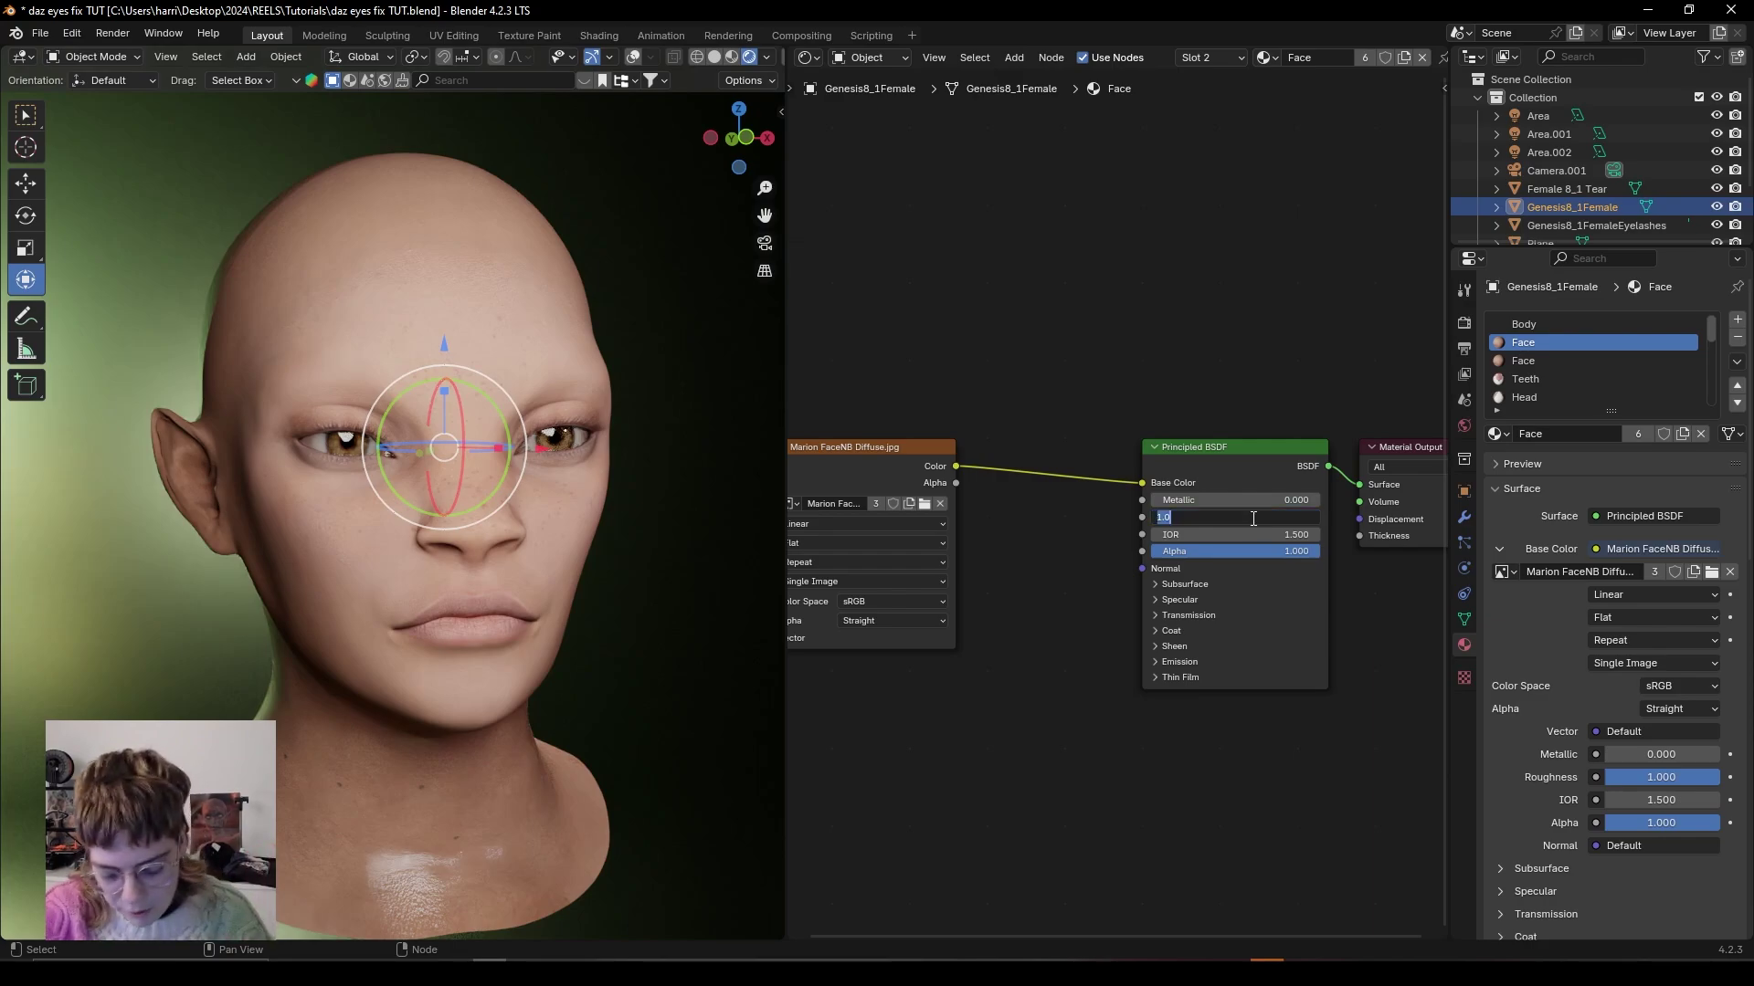
type("0.1")
key("Return")
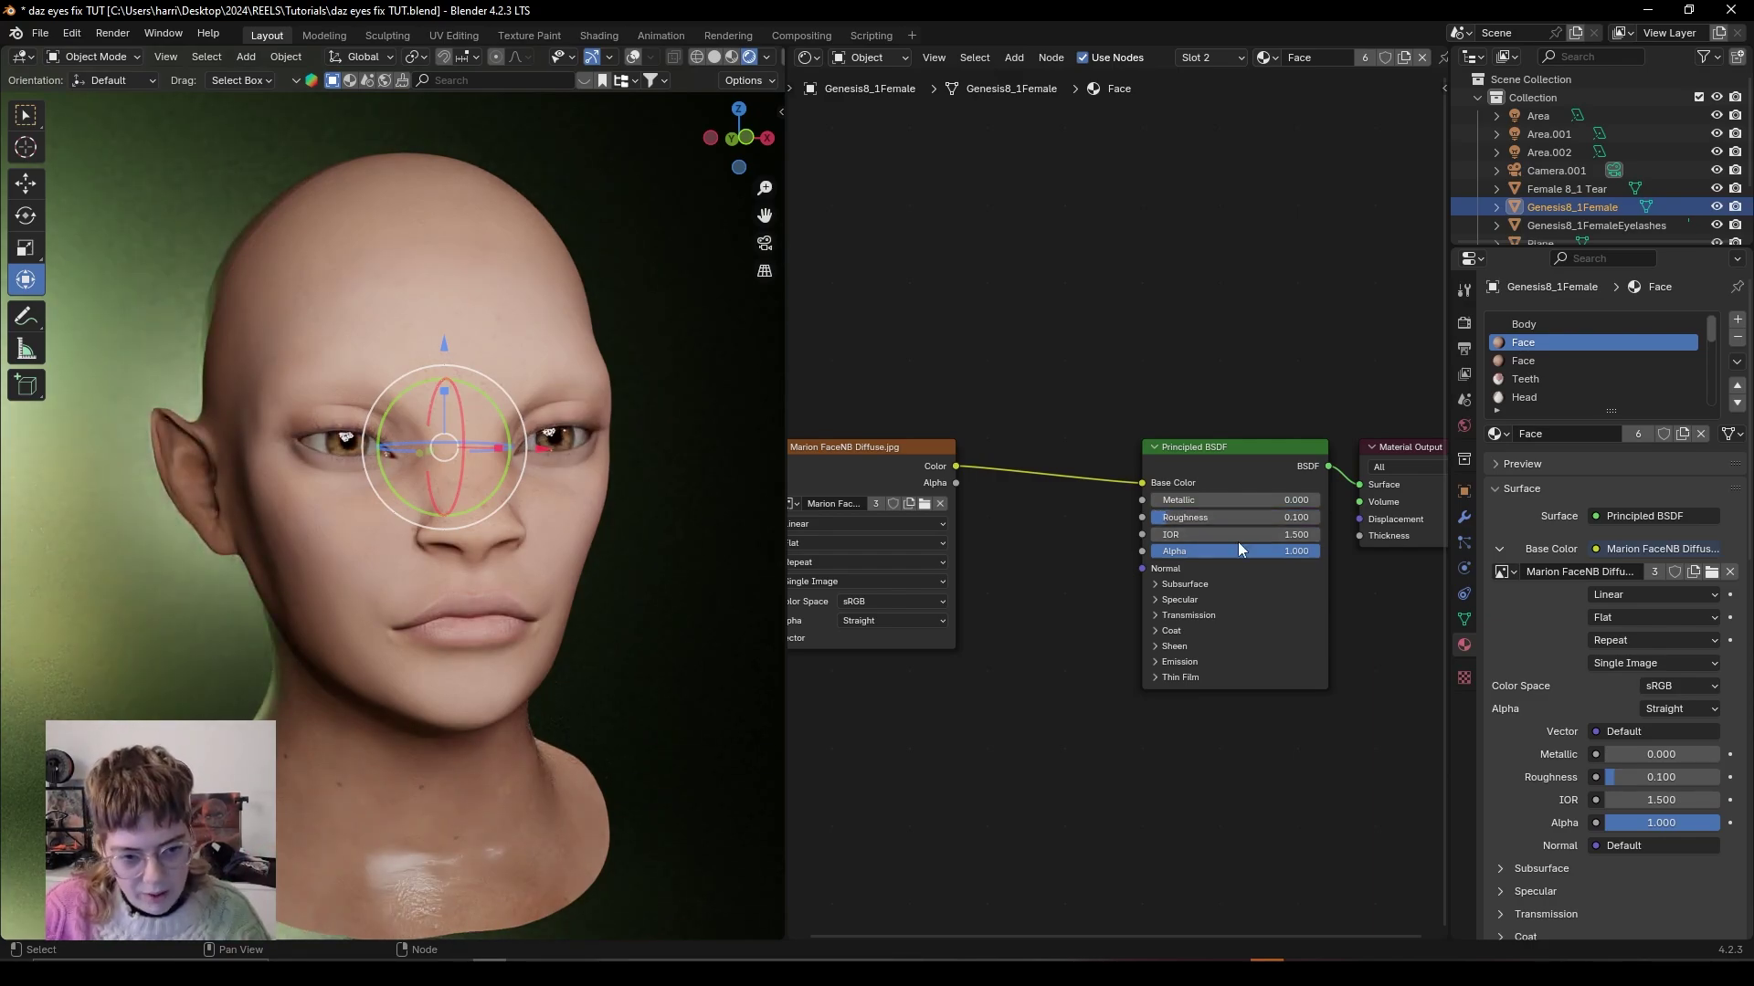
scroll(1098, 622, "up", 2)
left_click(1127, 598)
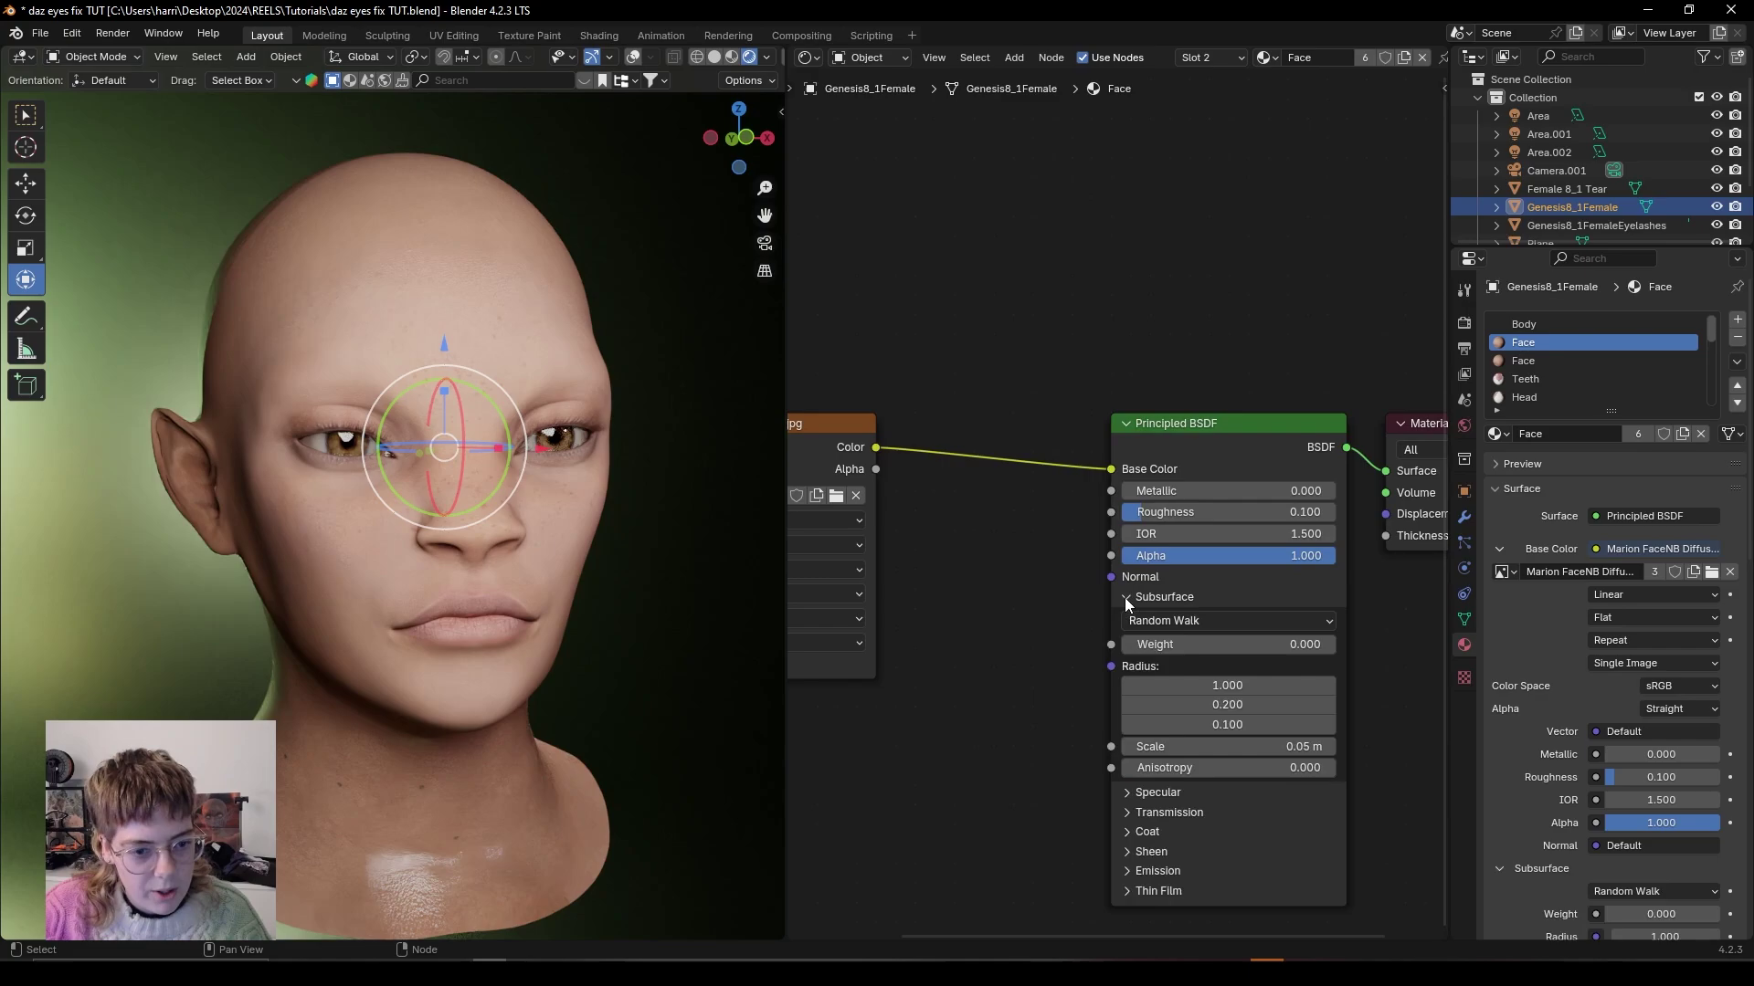
left_click_drag(1179, 645, 1283, 644)
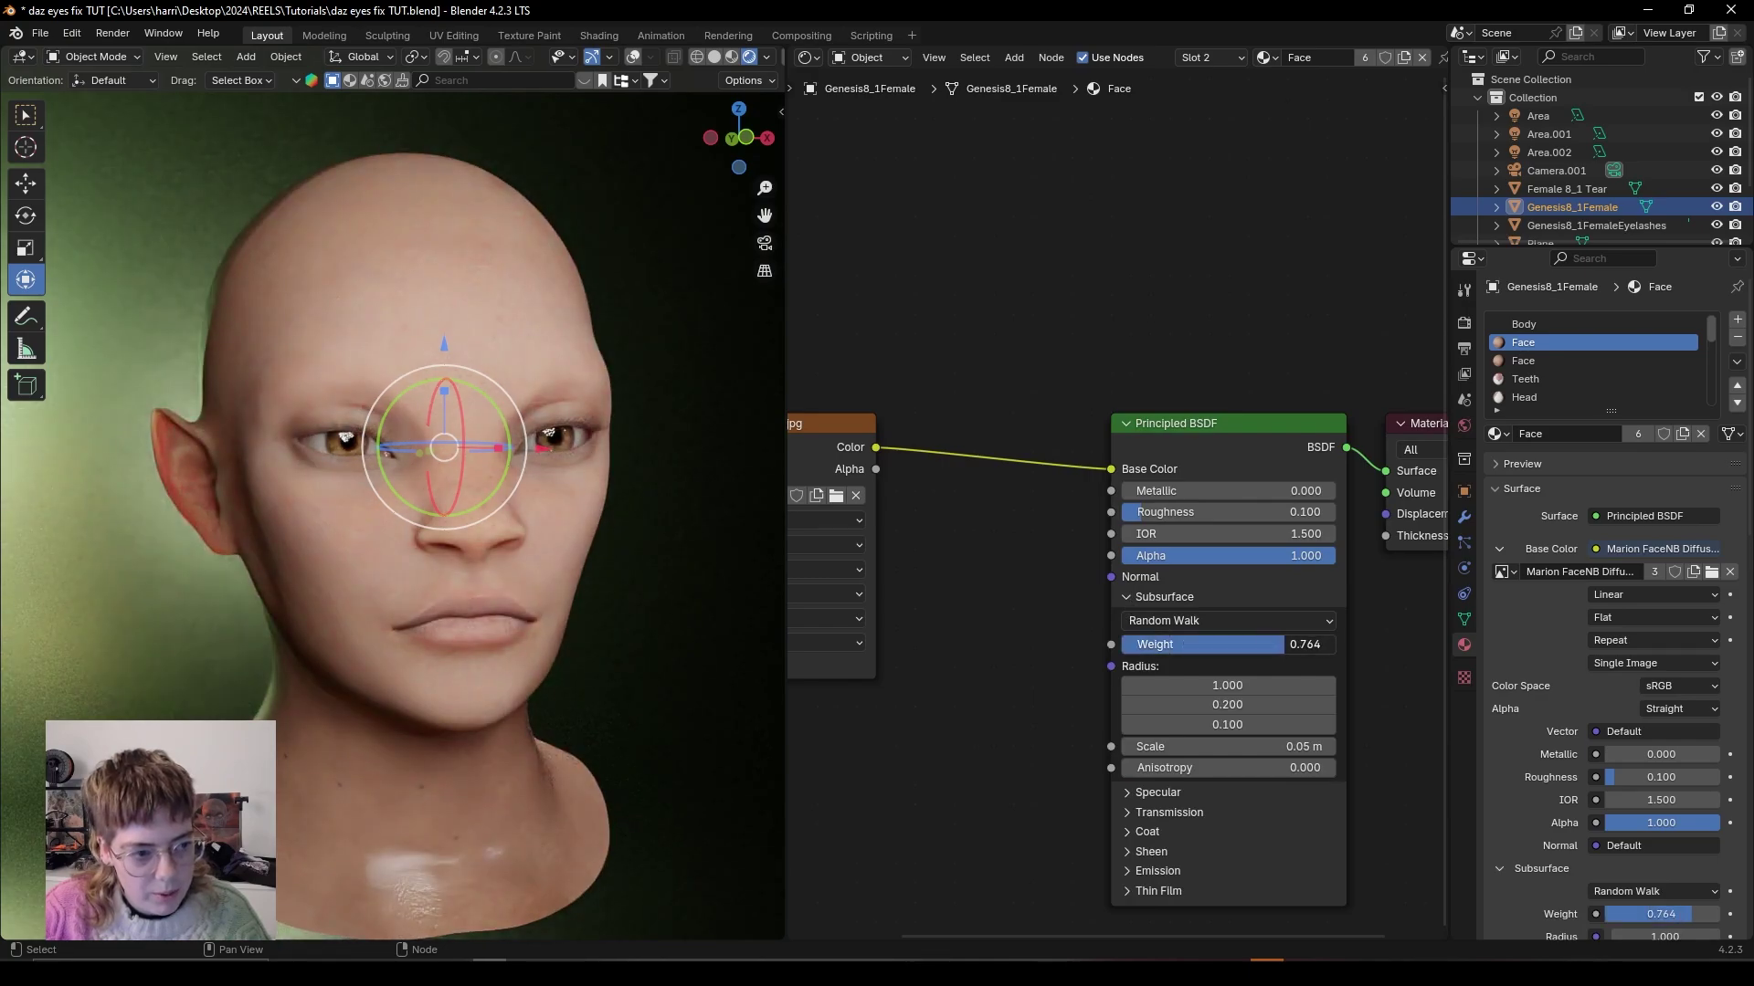
middle_click_drag(204, 495, 447, 618)
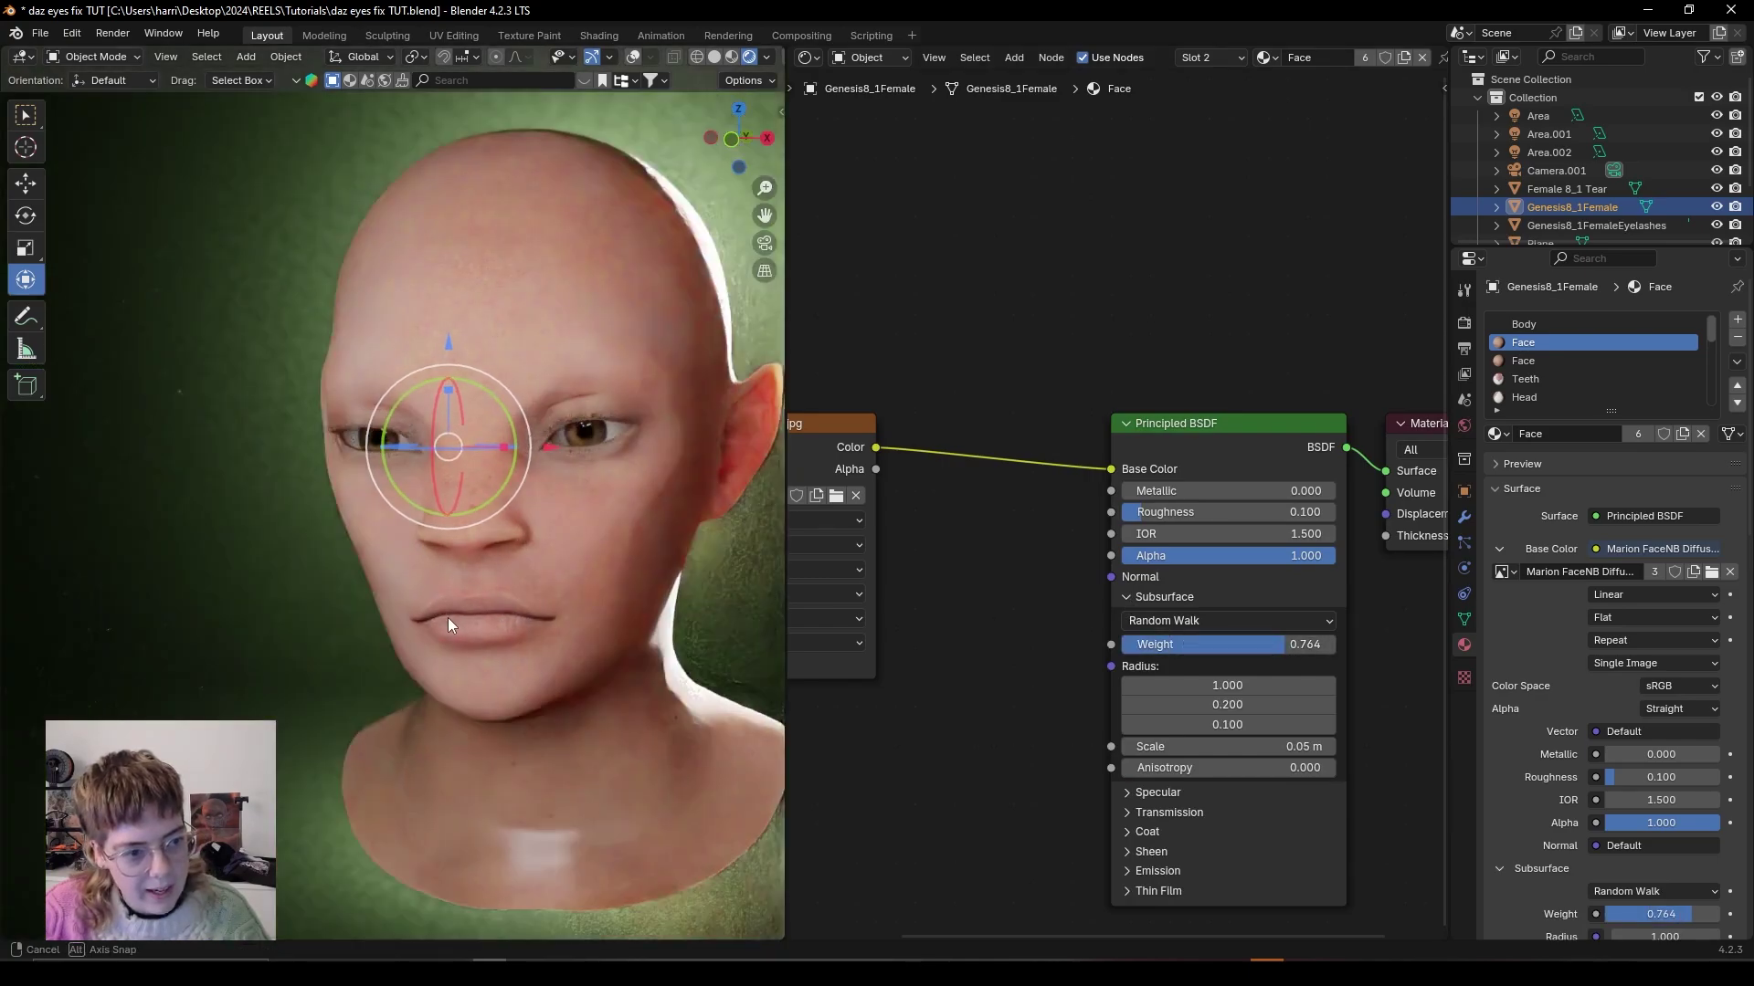
middle_click_drag(683, 508, 645, 590)
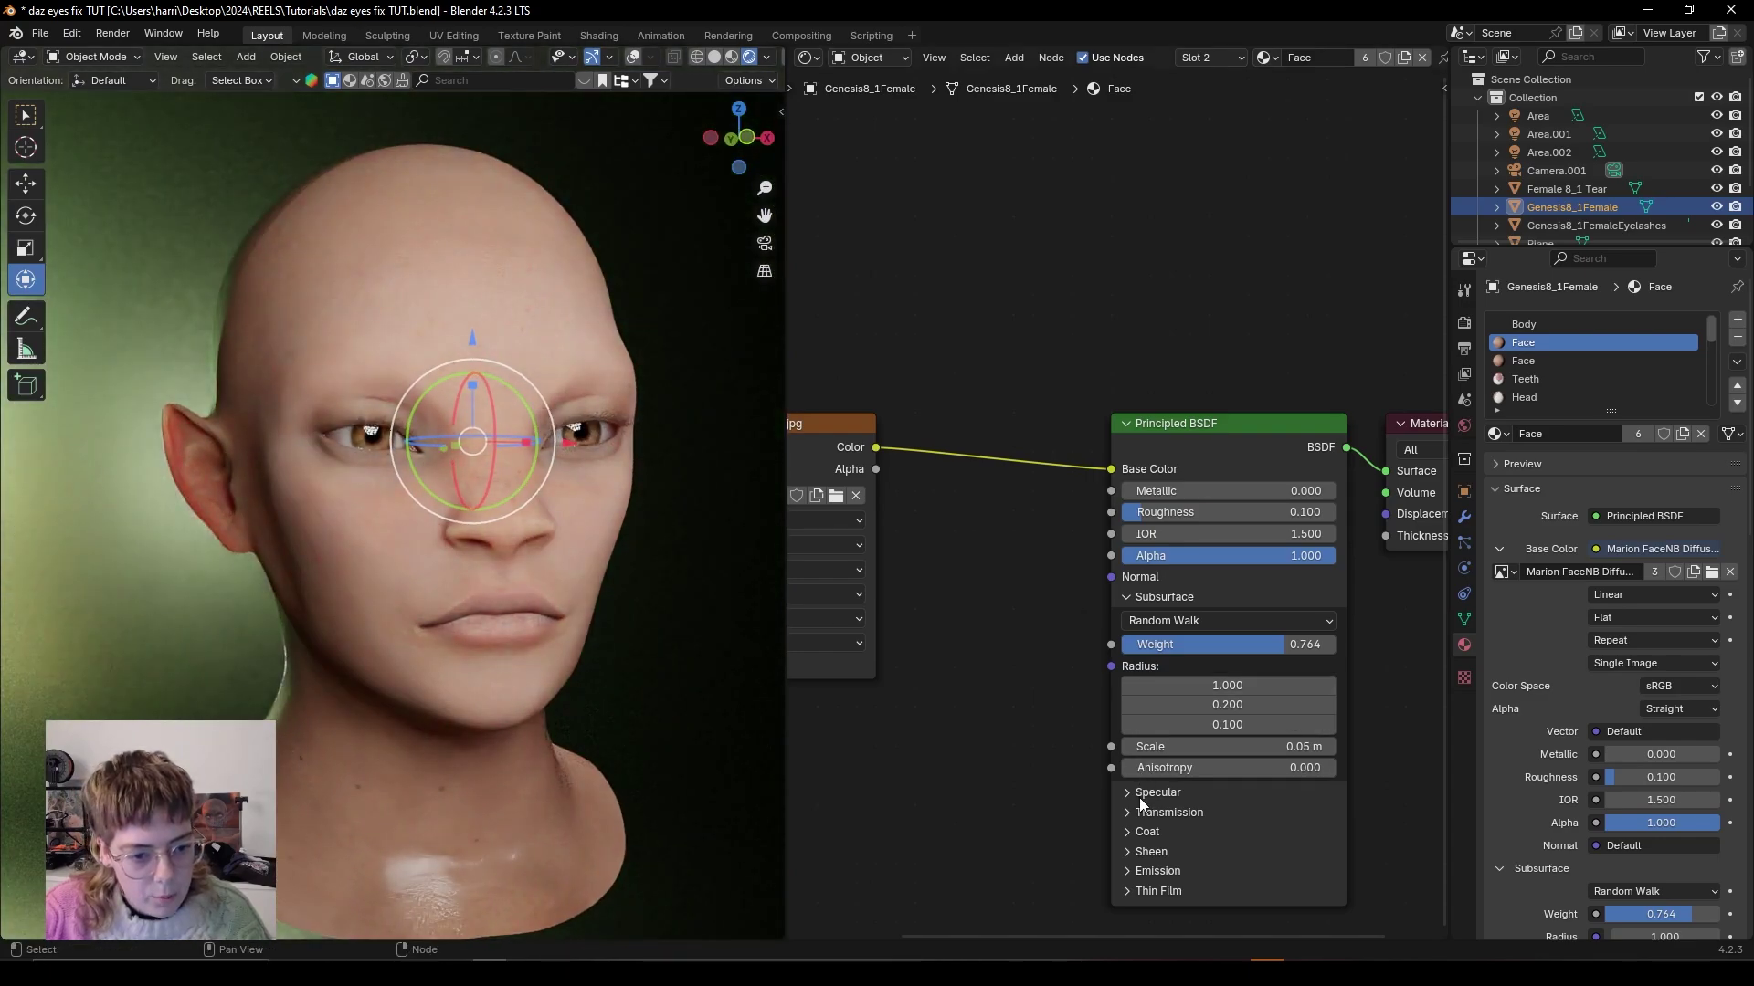
Raise Specular IOR Level to 0.400 and drag a new link from the diffuse texture's Color.
left_click(1147, 794)
left_click_drag(1158, 844, 1224, 844)
middle_click_drag(475, 585, 528, 598)
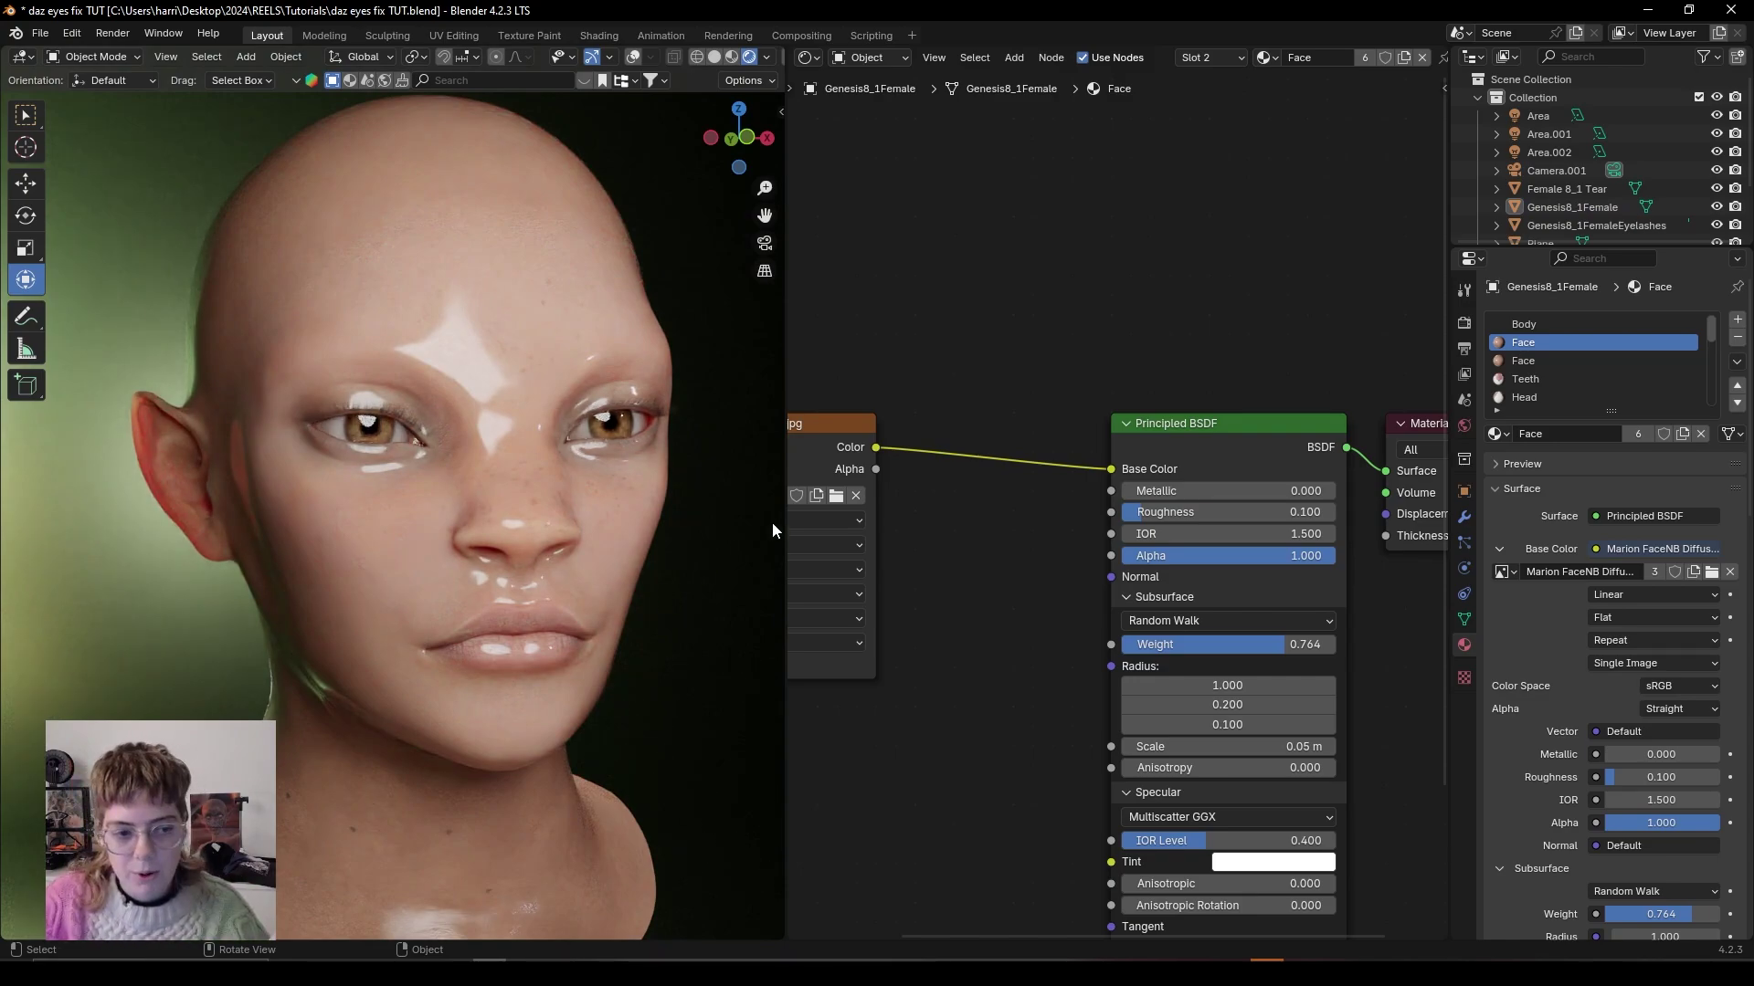
left_click_drag(875, 448, 964, 601)
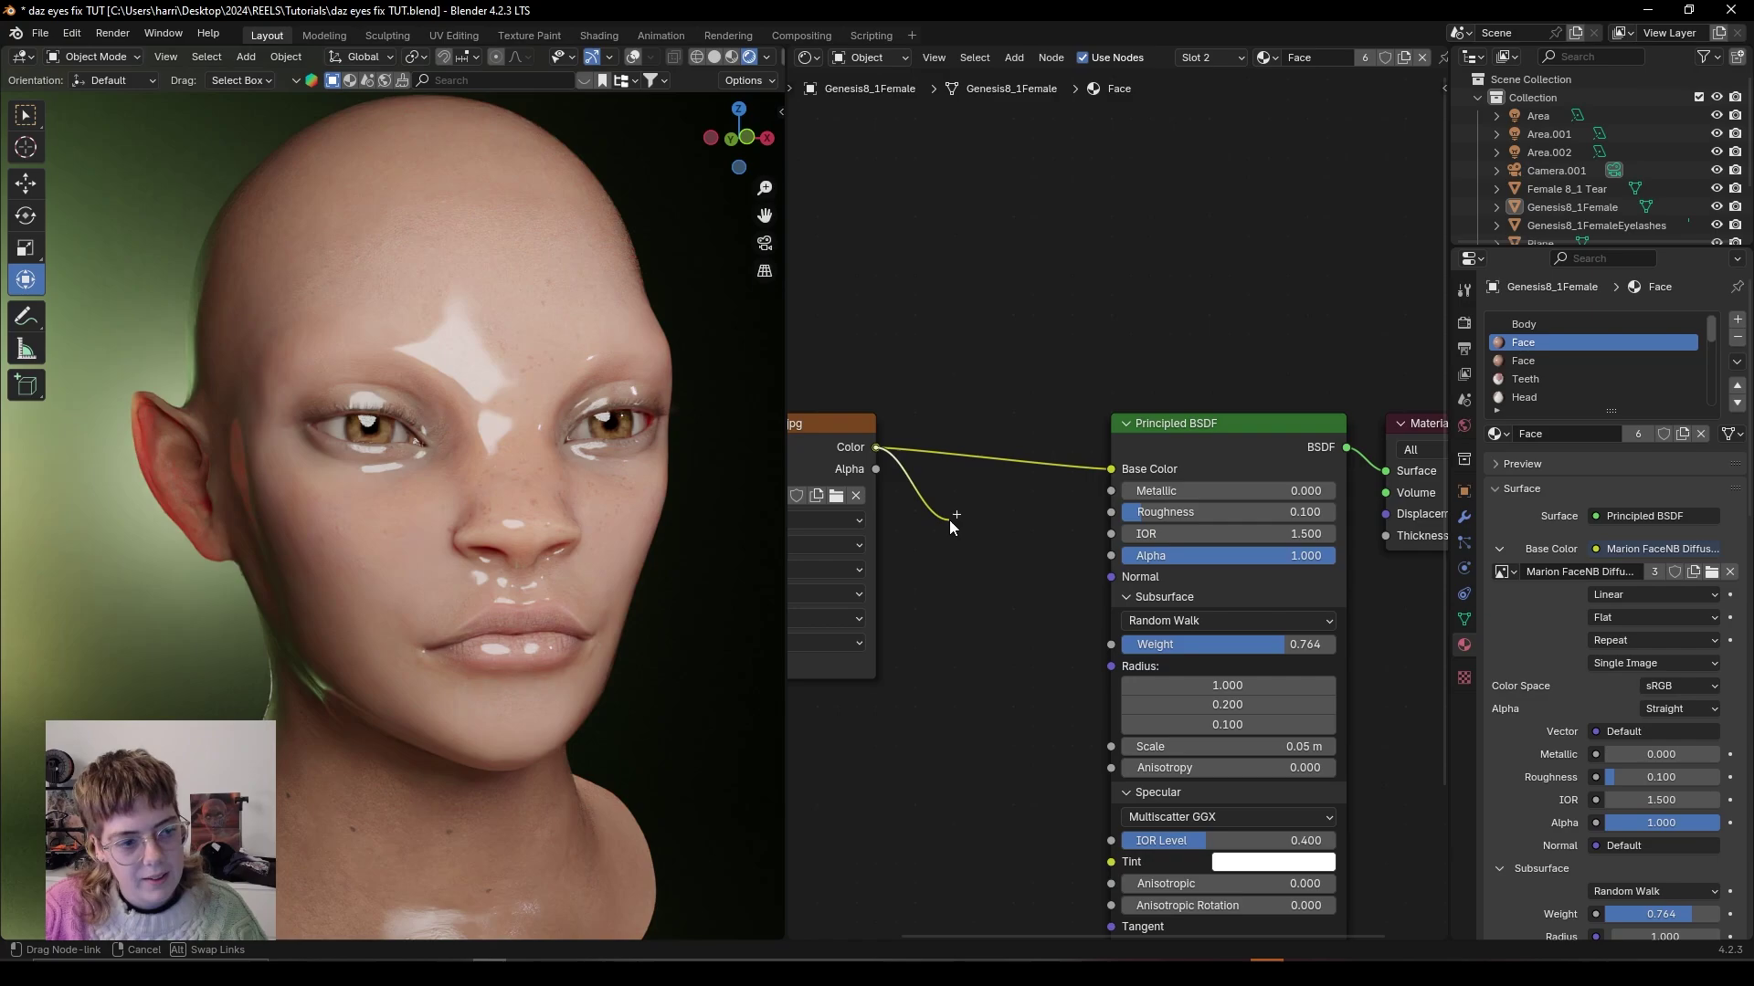
Add a Bump node fed by the diffuse Color, Strength 0.1, driving the Principled BSDF Normal.
left_click_drag(950, 519, 950, 519)
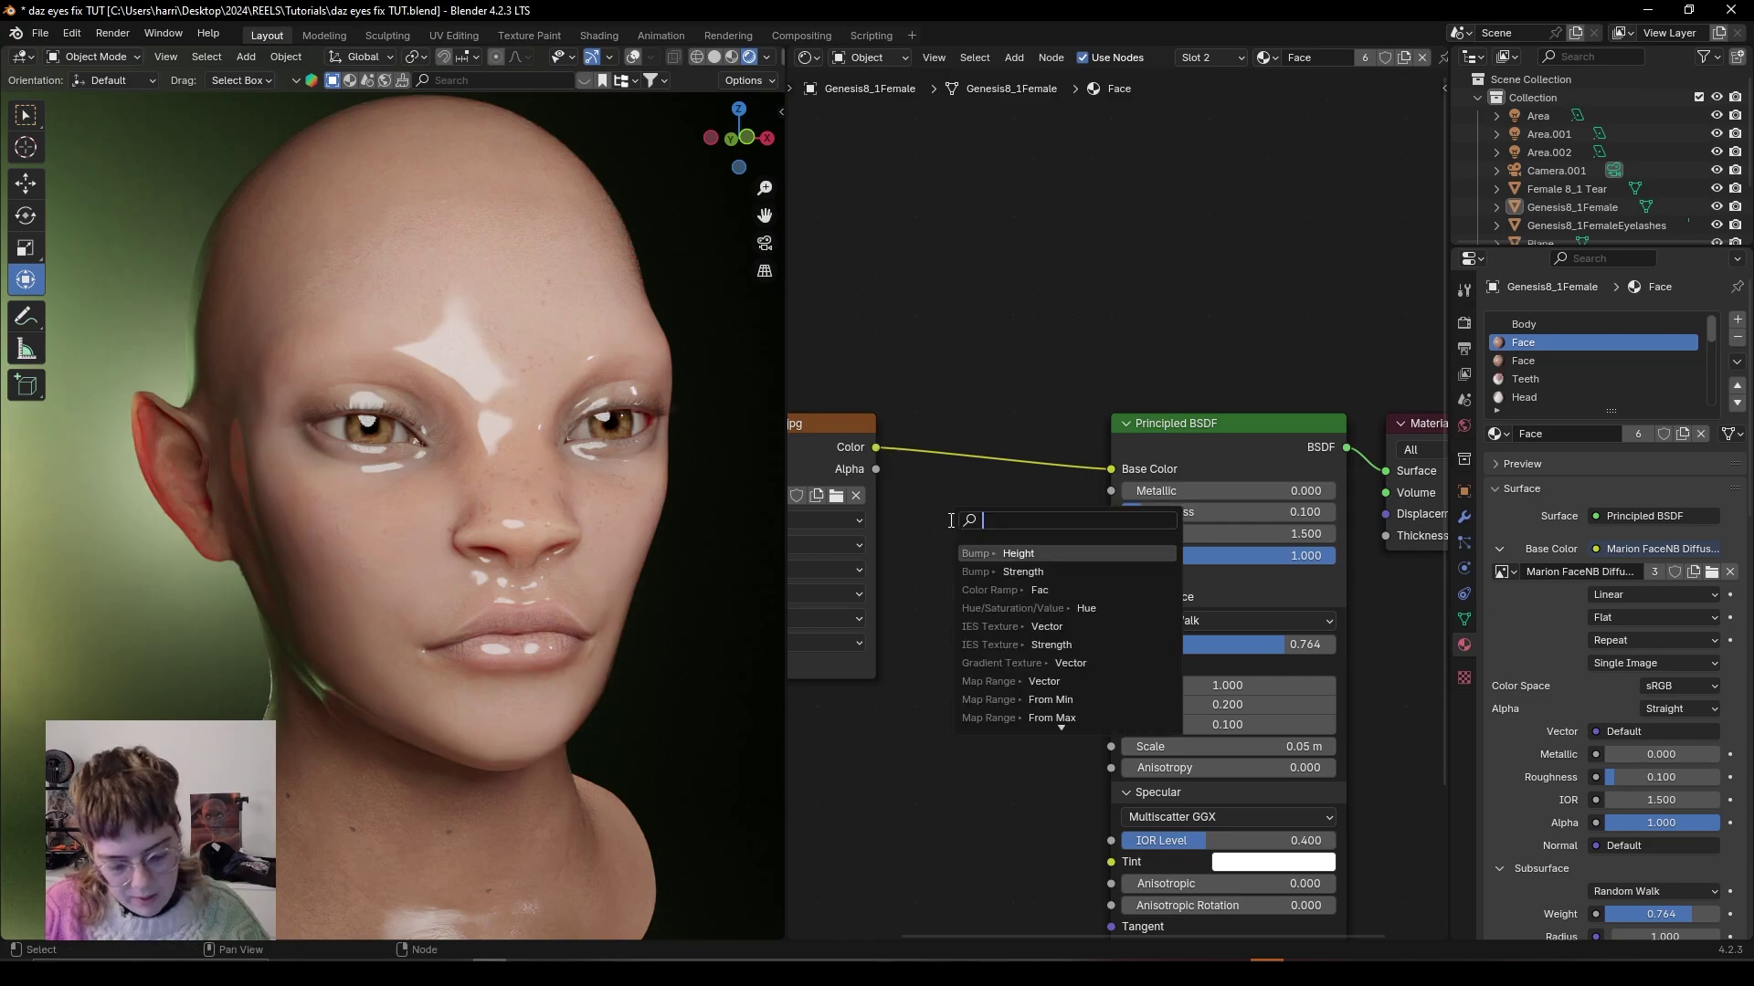
type("bump")
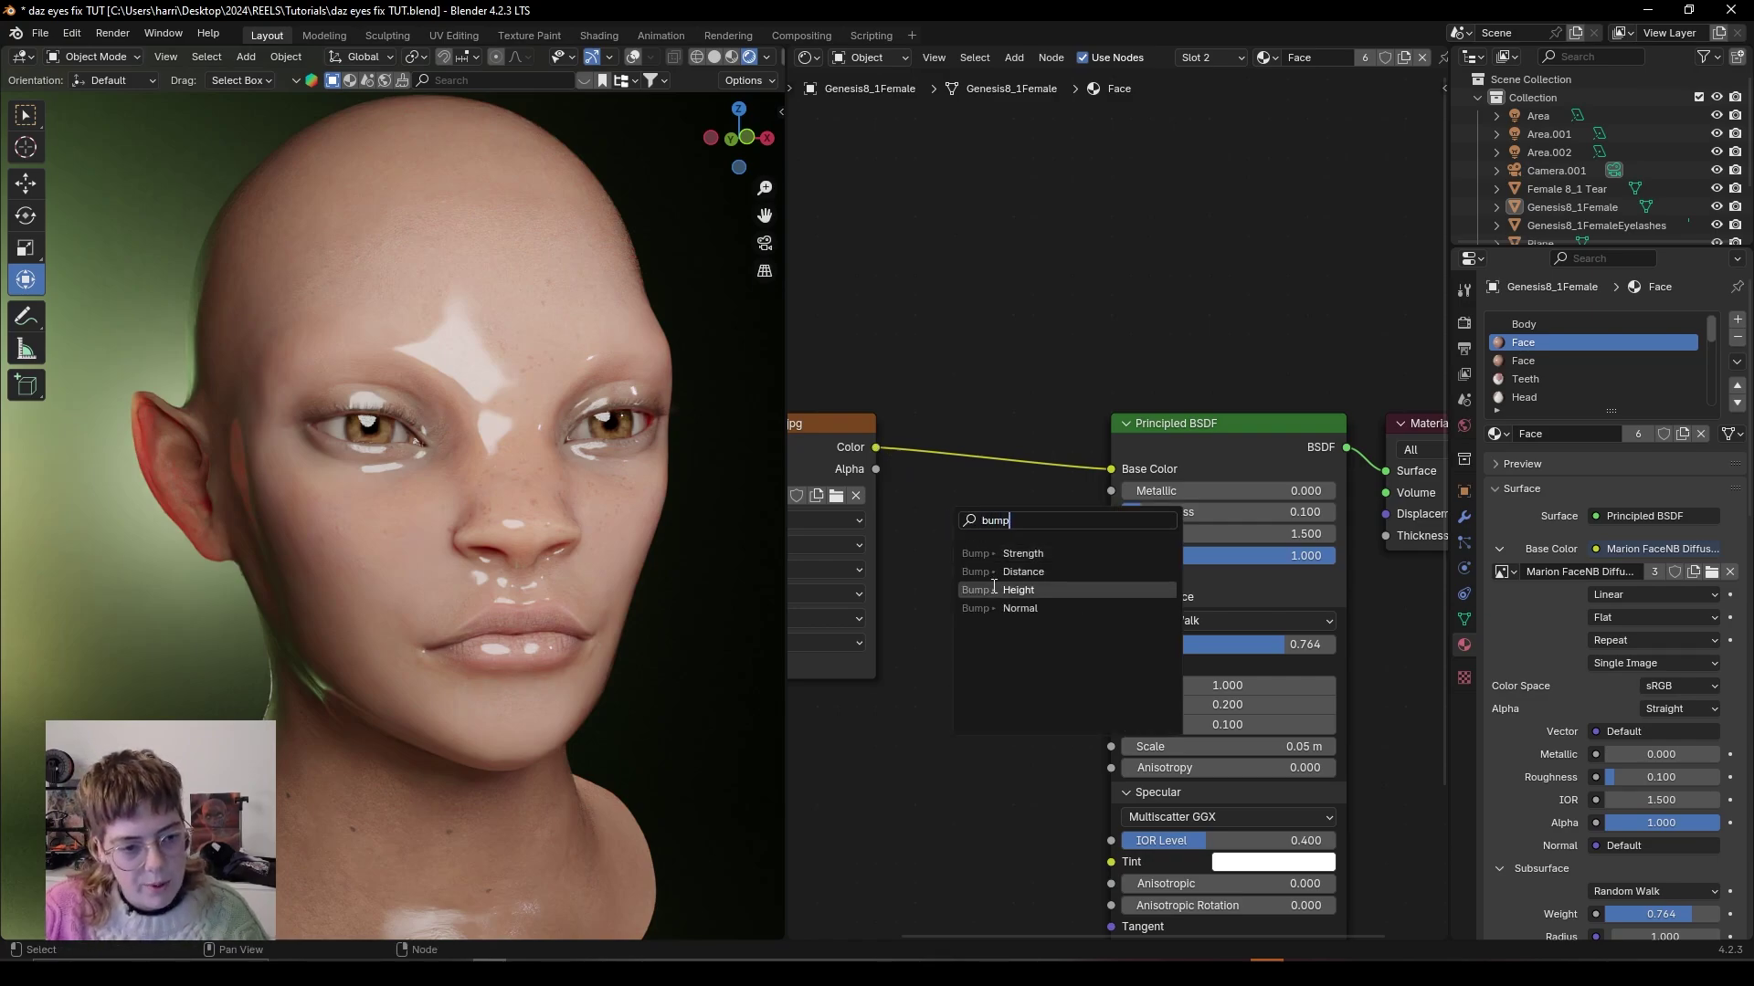
left_click(994, 589)
left_click(834, 521)
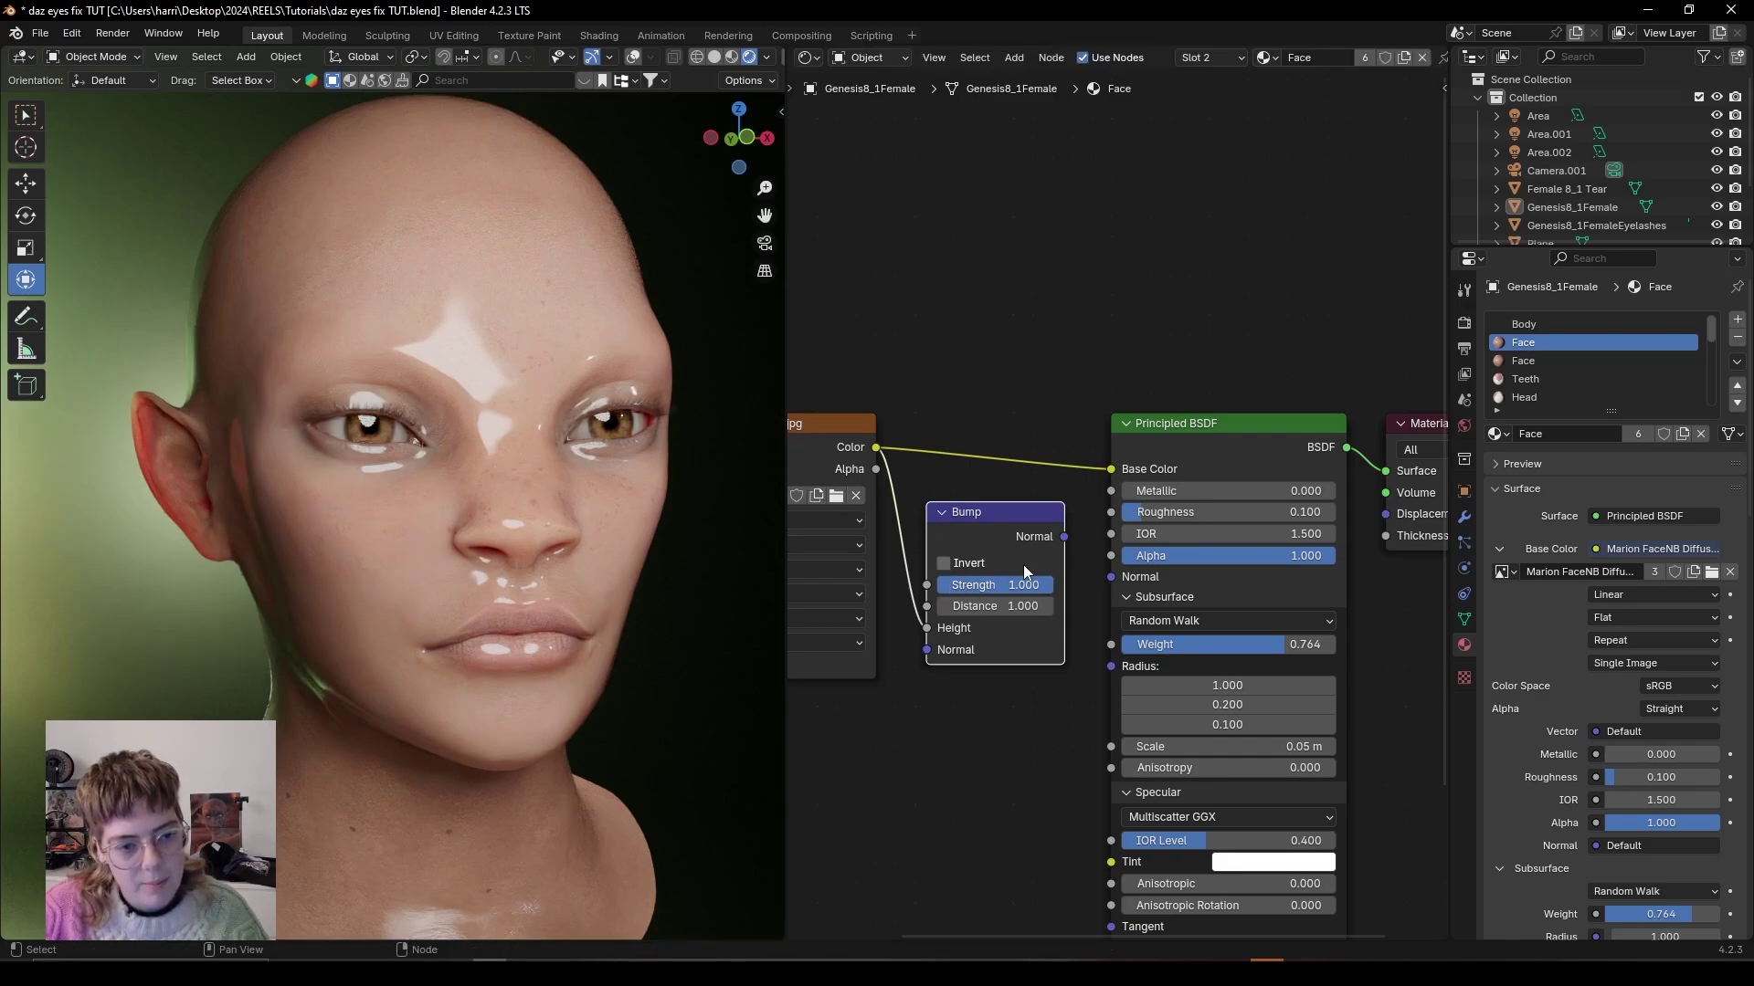
left_click(1011, 585)
type("0.1")
key("Return")
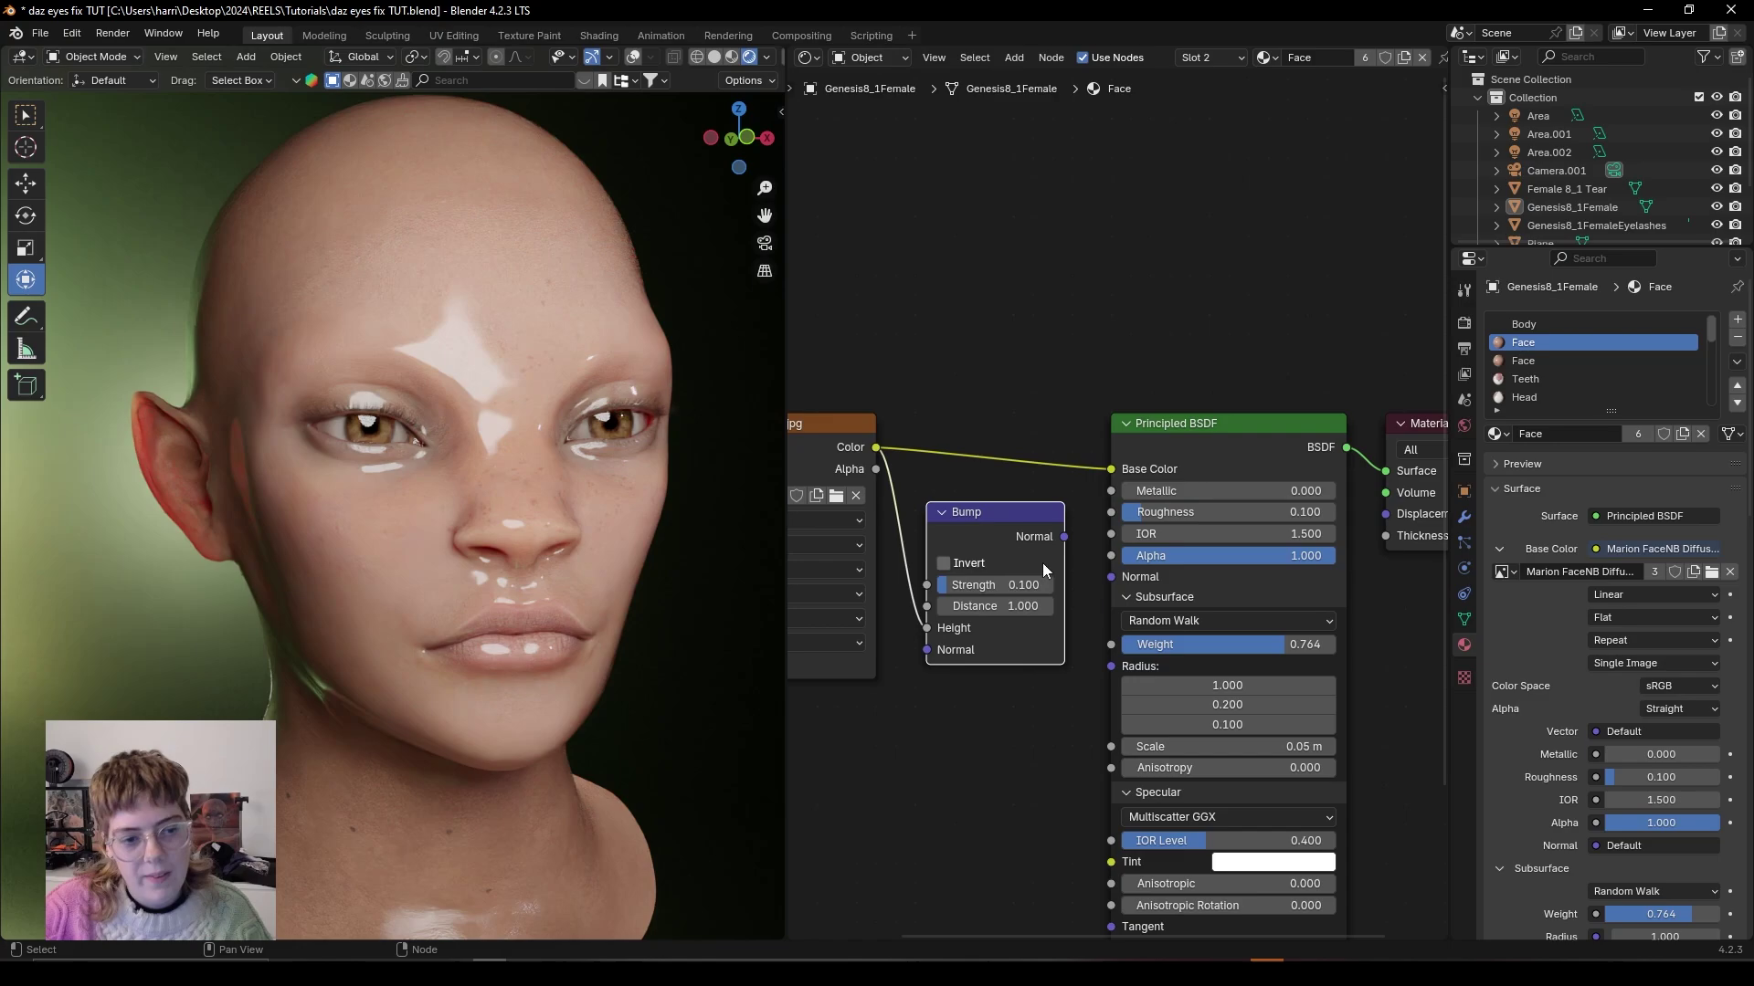
left_click_drag(1062, 537, 1110, 578)
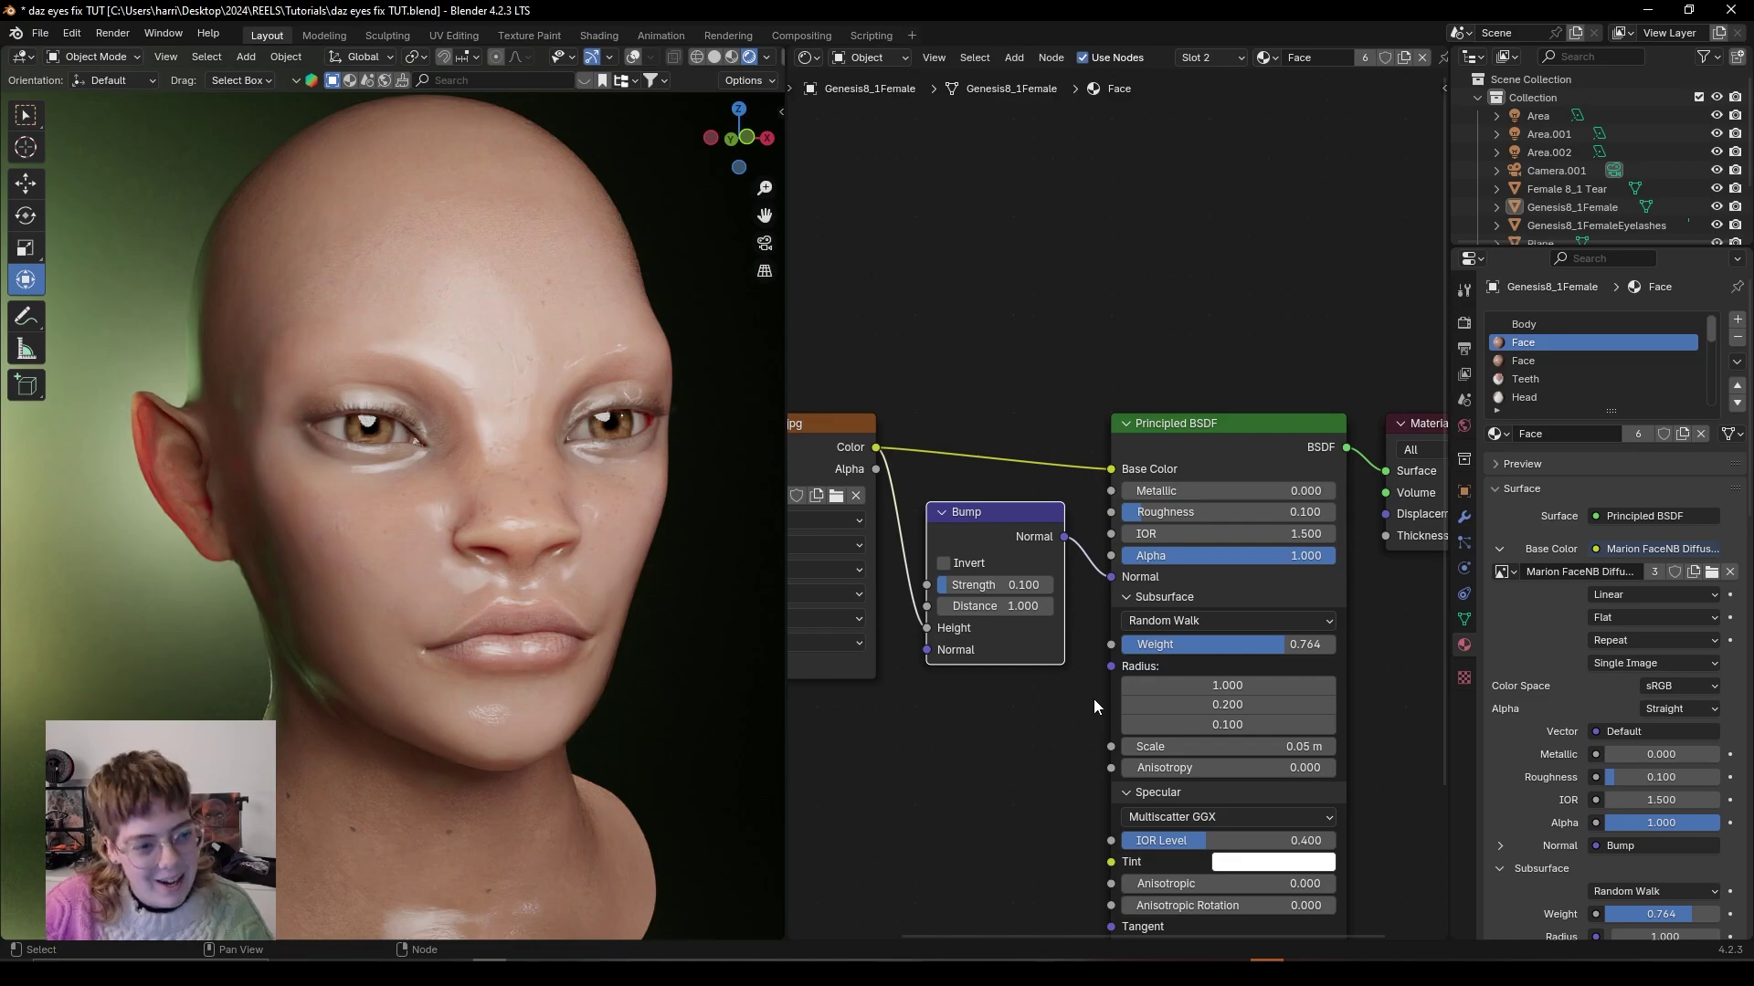
Adjust the Face shader to Roughness 0.114 and Specular IOR Level 0.541.
scroll(1054, 737, "down", 2, "shift")
mouse_move(1178, 473)
left_mouse_down()
mouse_move(1220, 473)
mouse_move(1191, 473)
left_mouse_up()
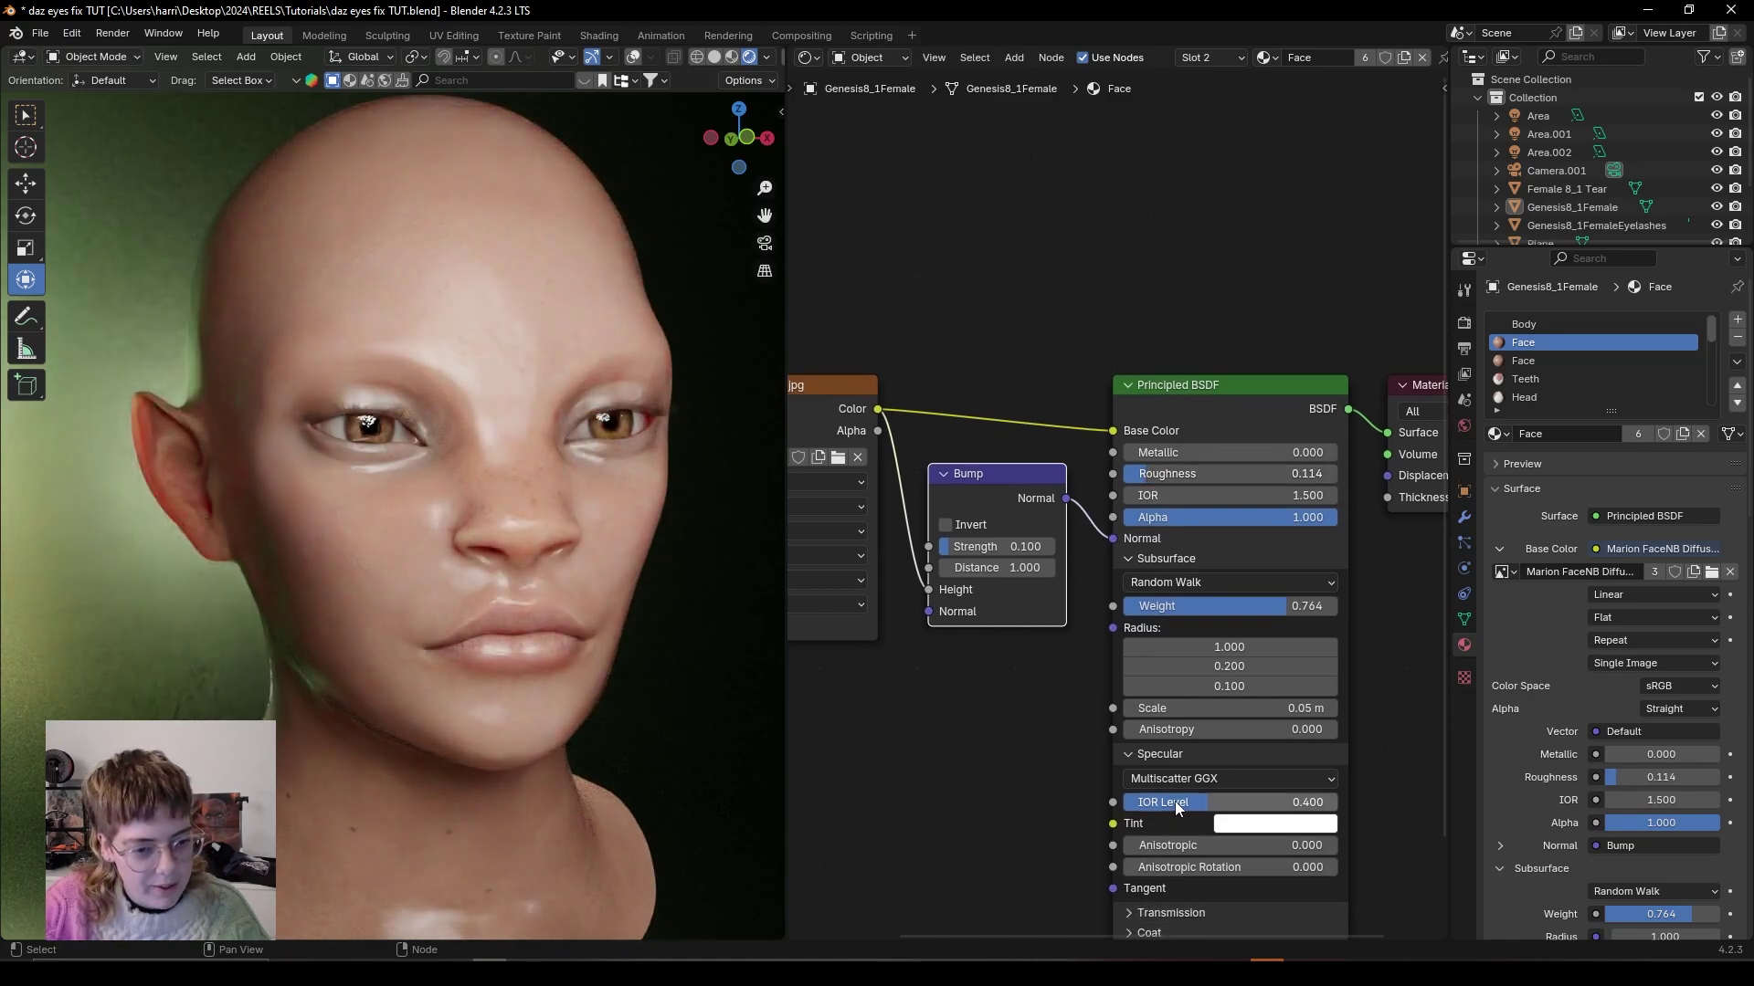
mouse_move(1175, 801)
left_mouse_down()
mouse_move(1140, 802)
mouse_move(1222, 802)
mouse_move(1208, 801)
left_mouse_up()
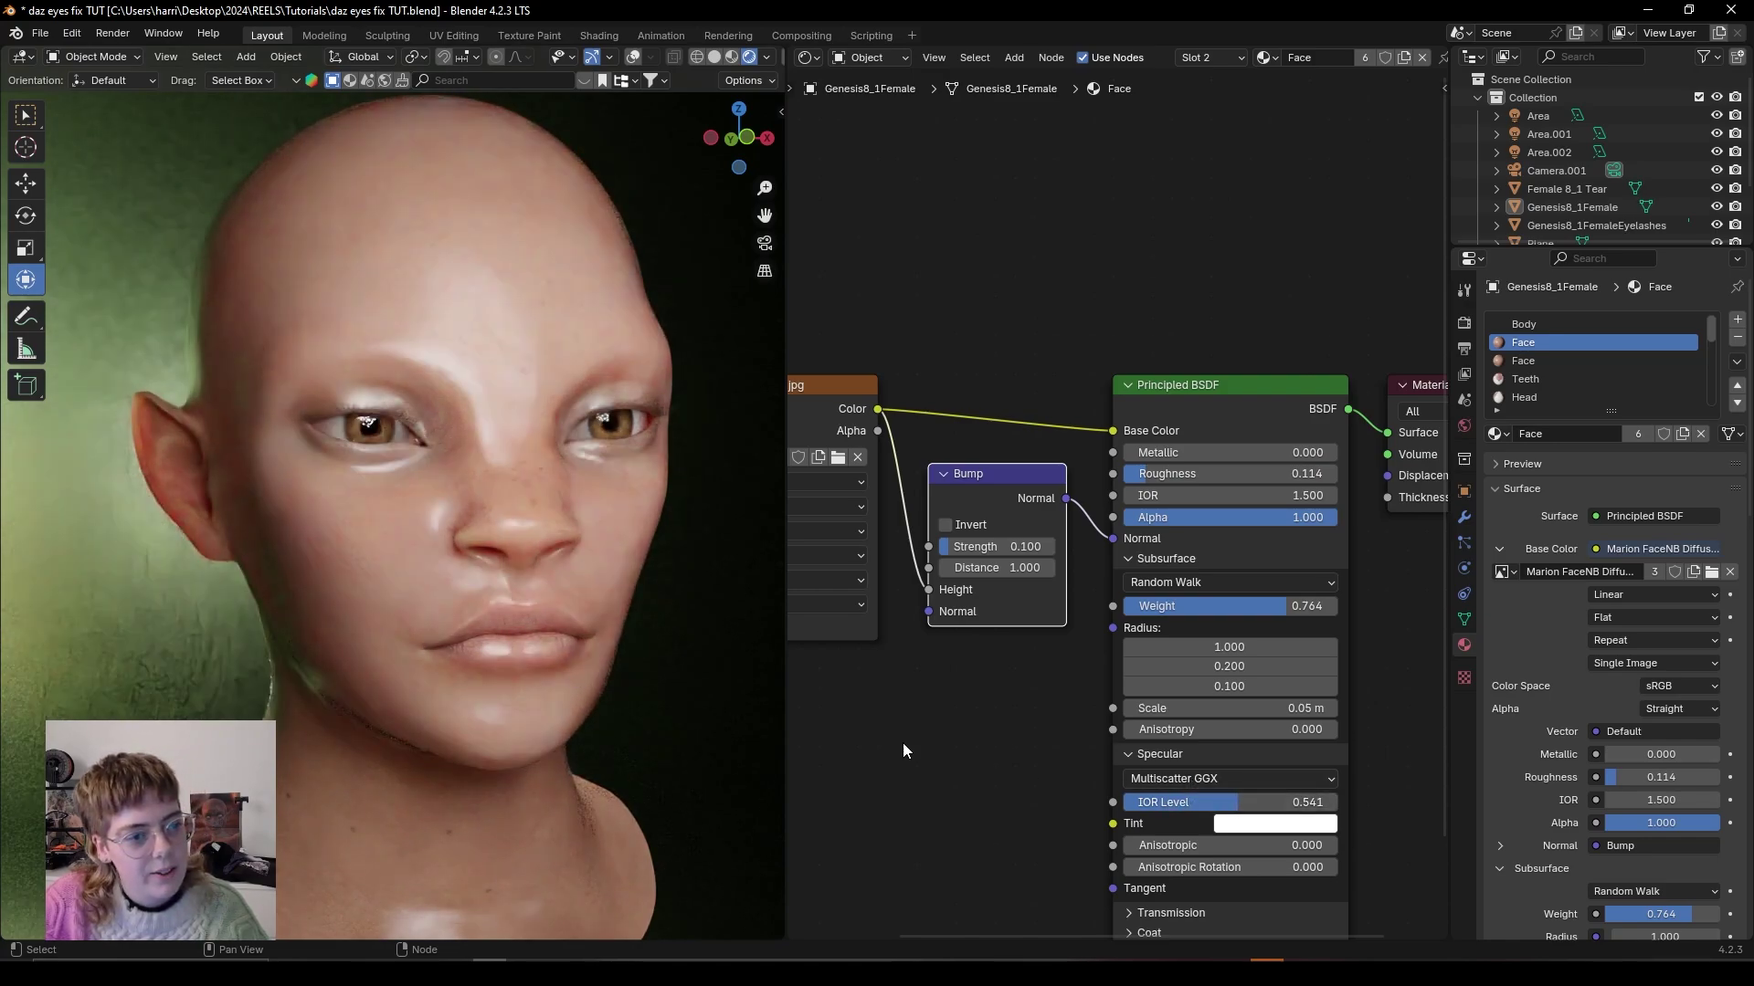
middle_click_drag(583, 717, 572, 718)
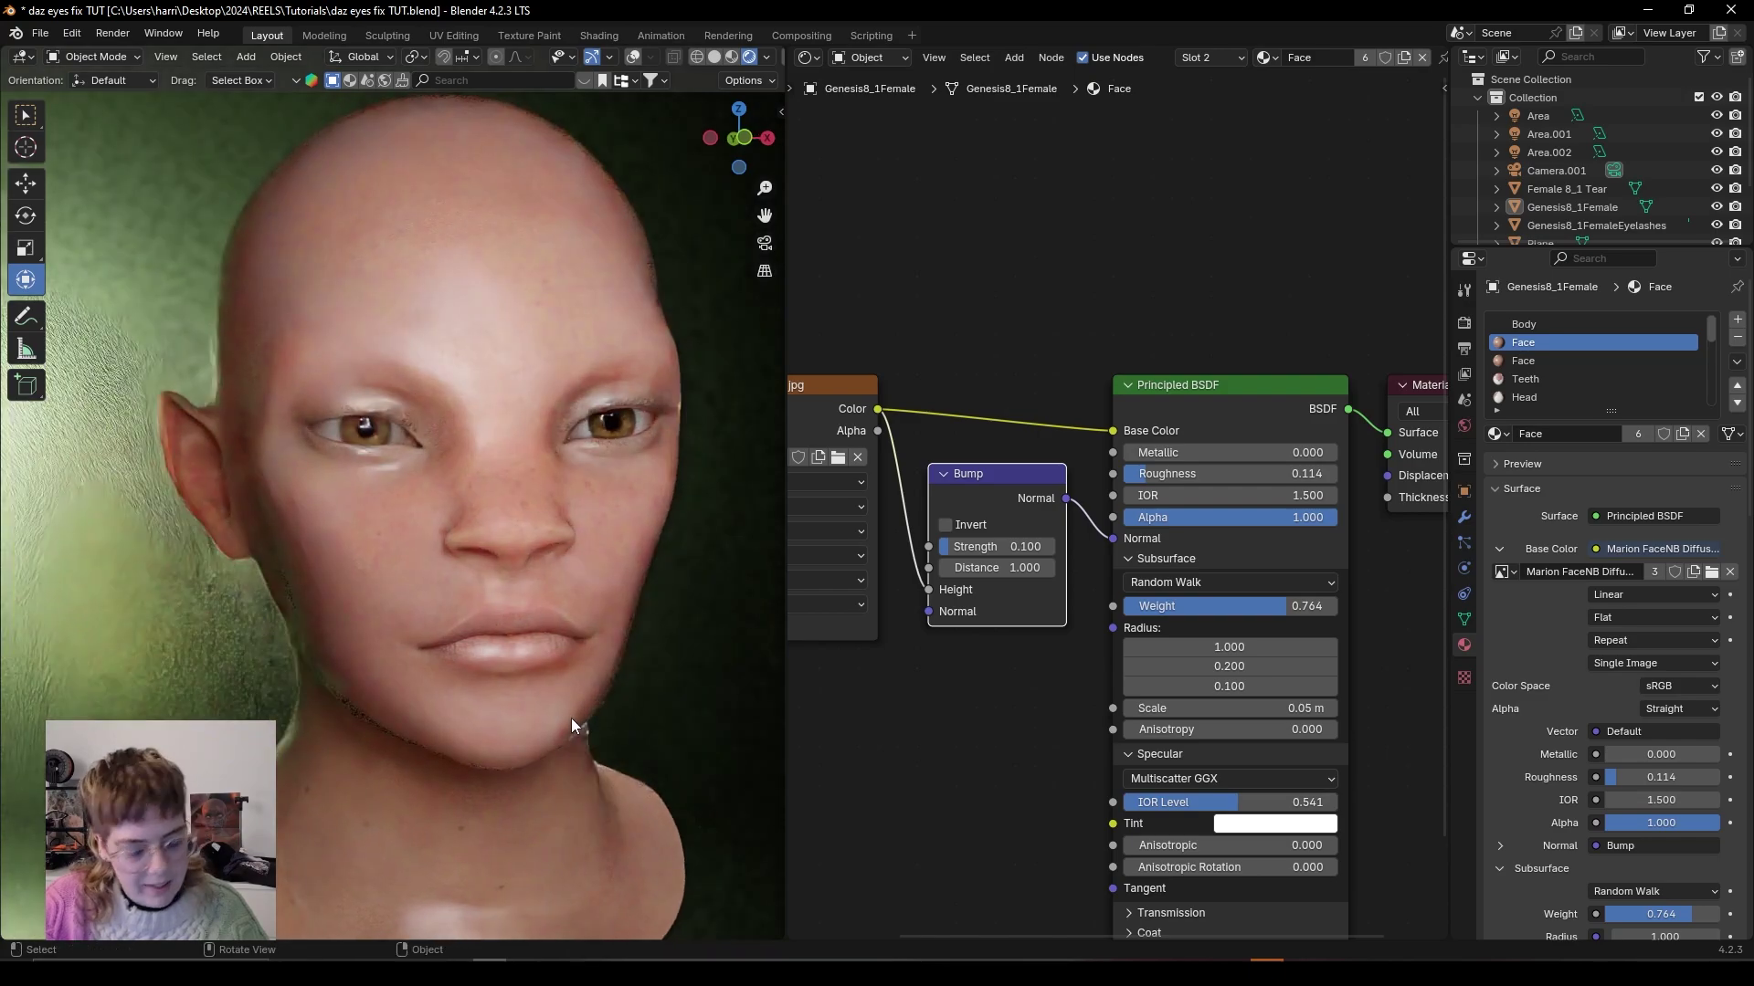
View the head through the scene camera and select the Principled BSDF and Bump nodes.
key("KP_0")
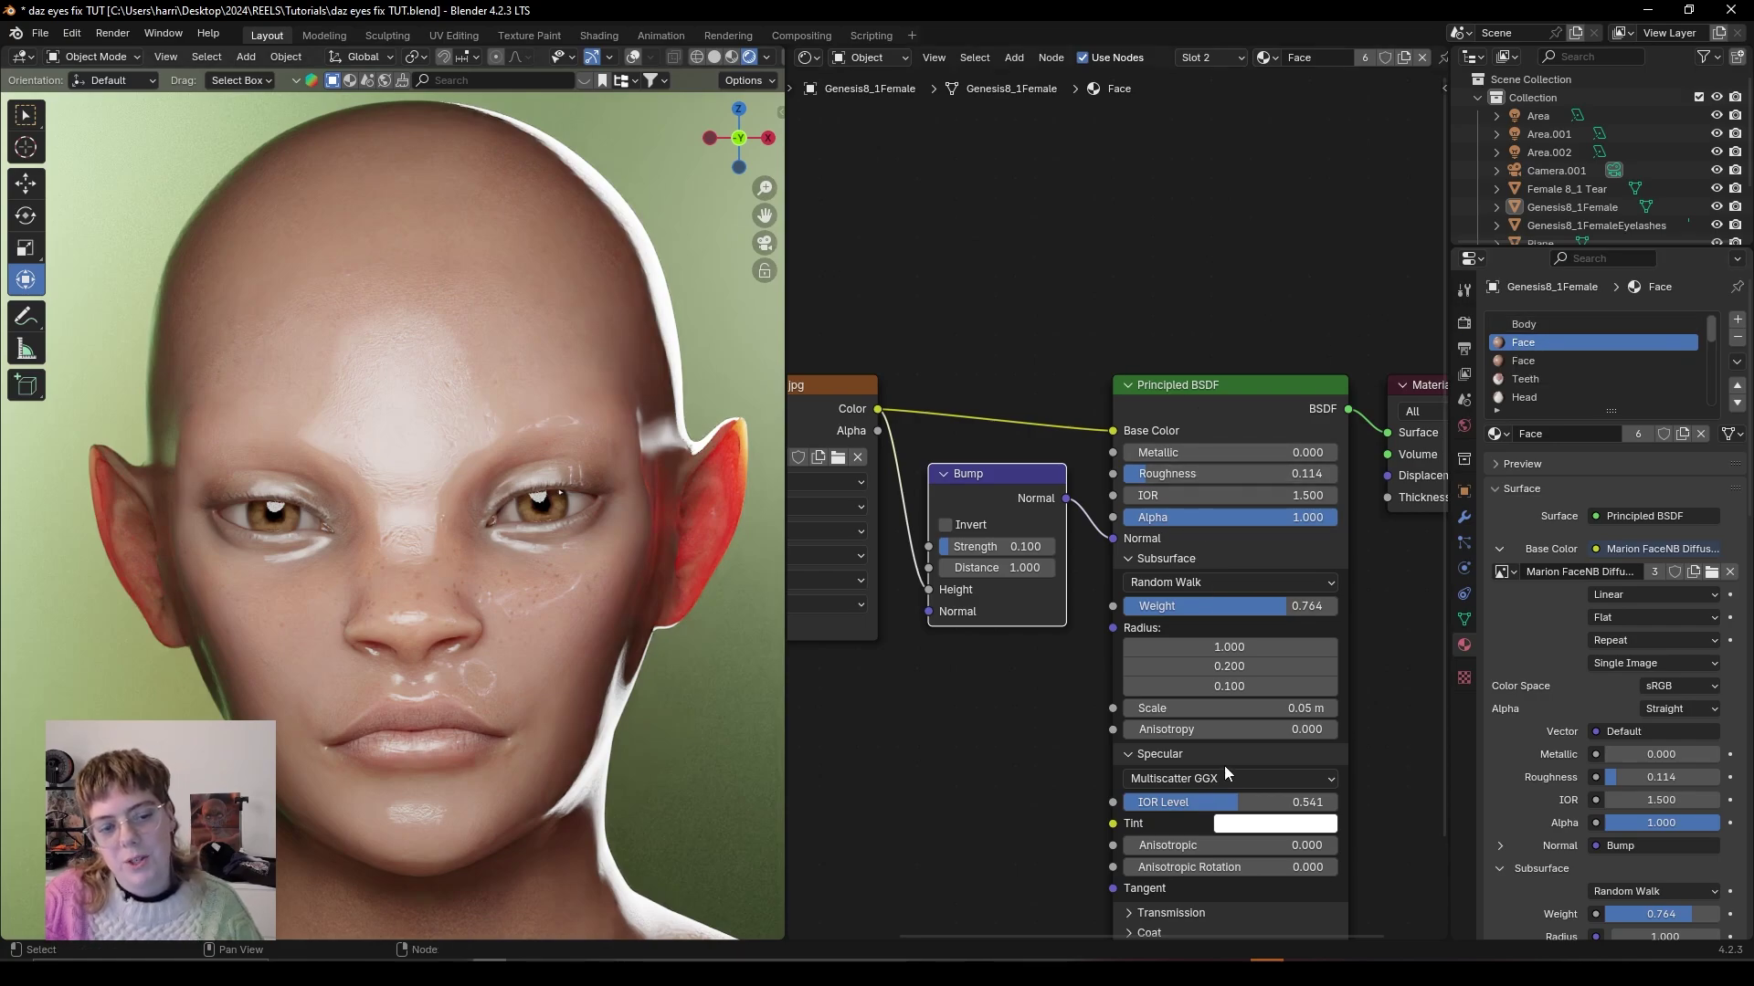
left_click(1208, 399)
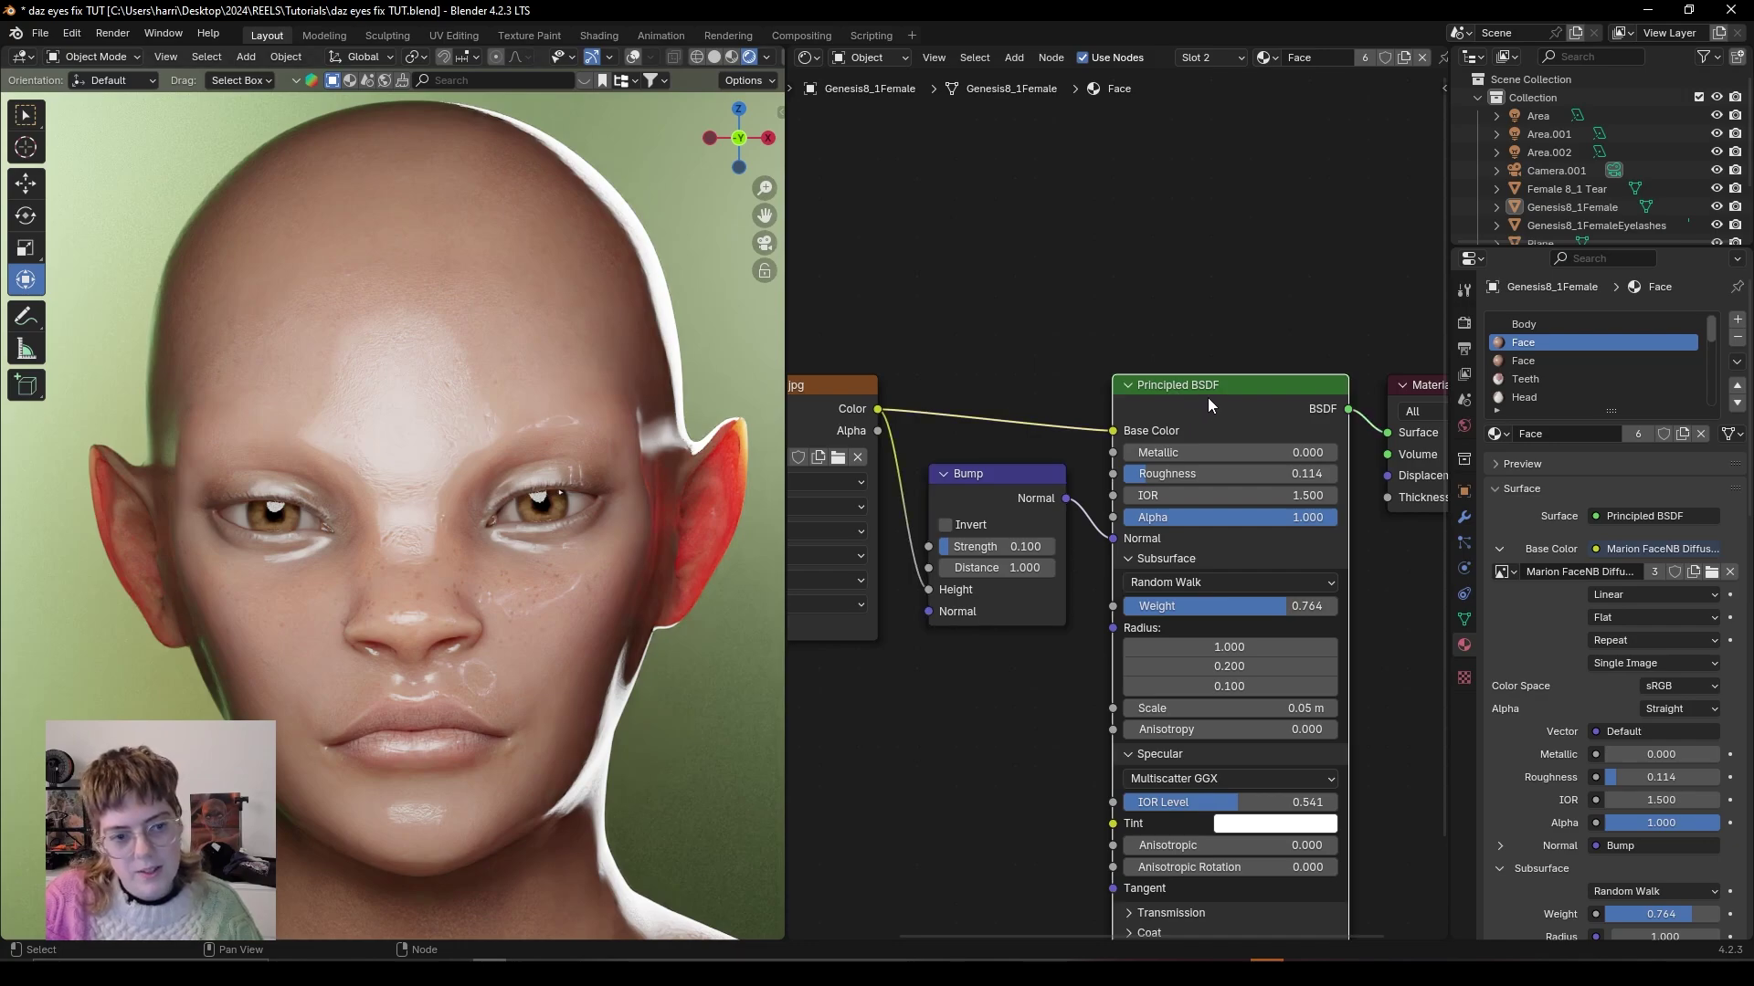
left_click(975, 496, "shift")
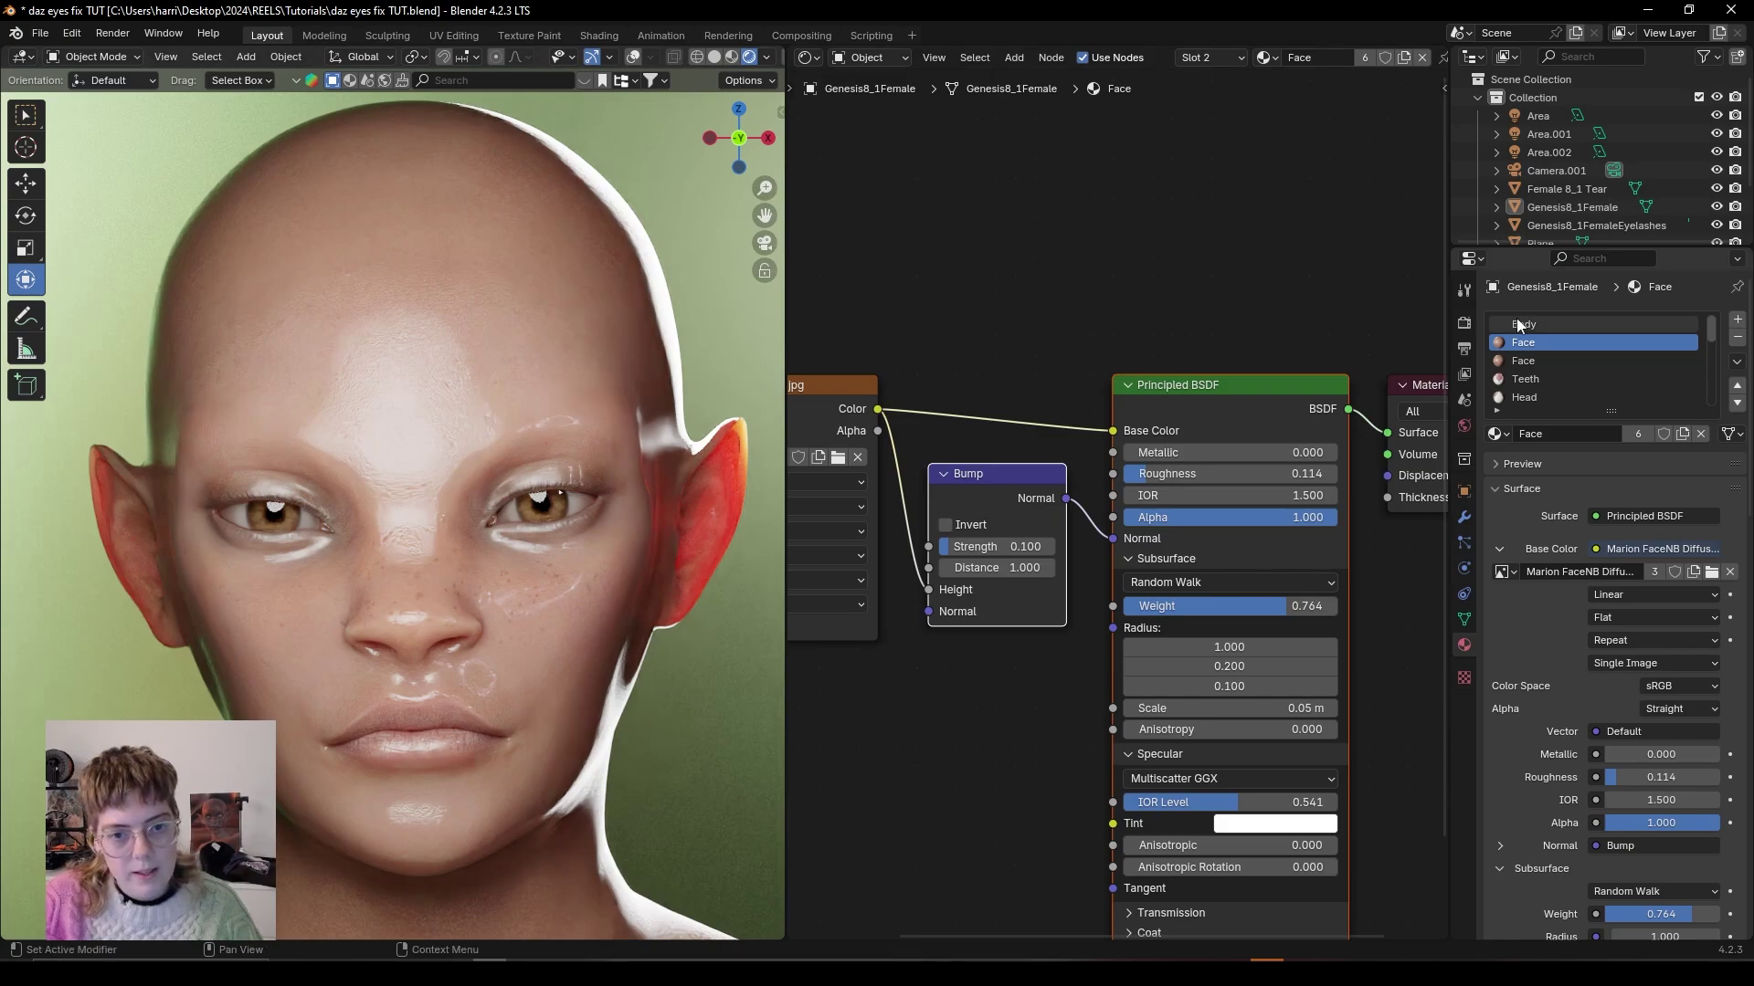
In the Head material, delete the old Principled BSDF and Bump nodes.
left_click(1537, 398)
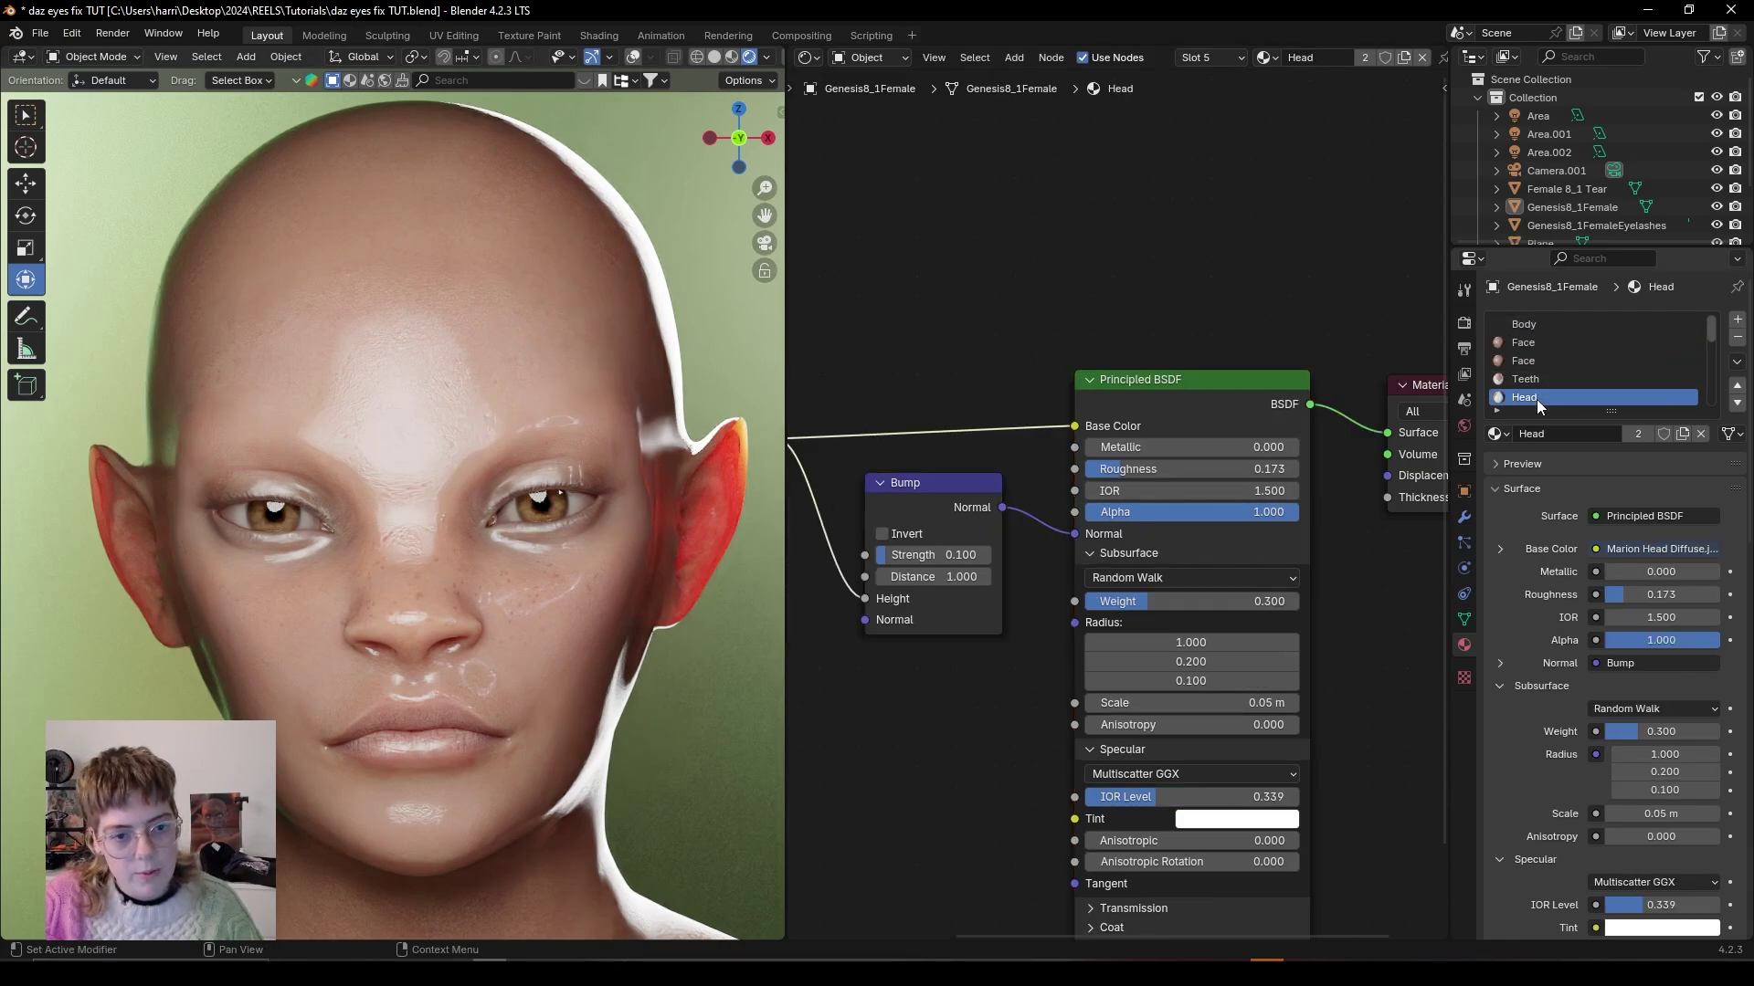
left_click(1155, 398)
left_click(928, 507, "shift")
key("x")
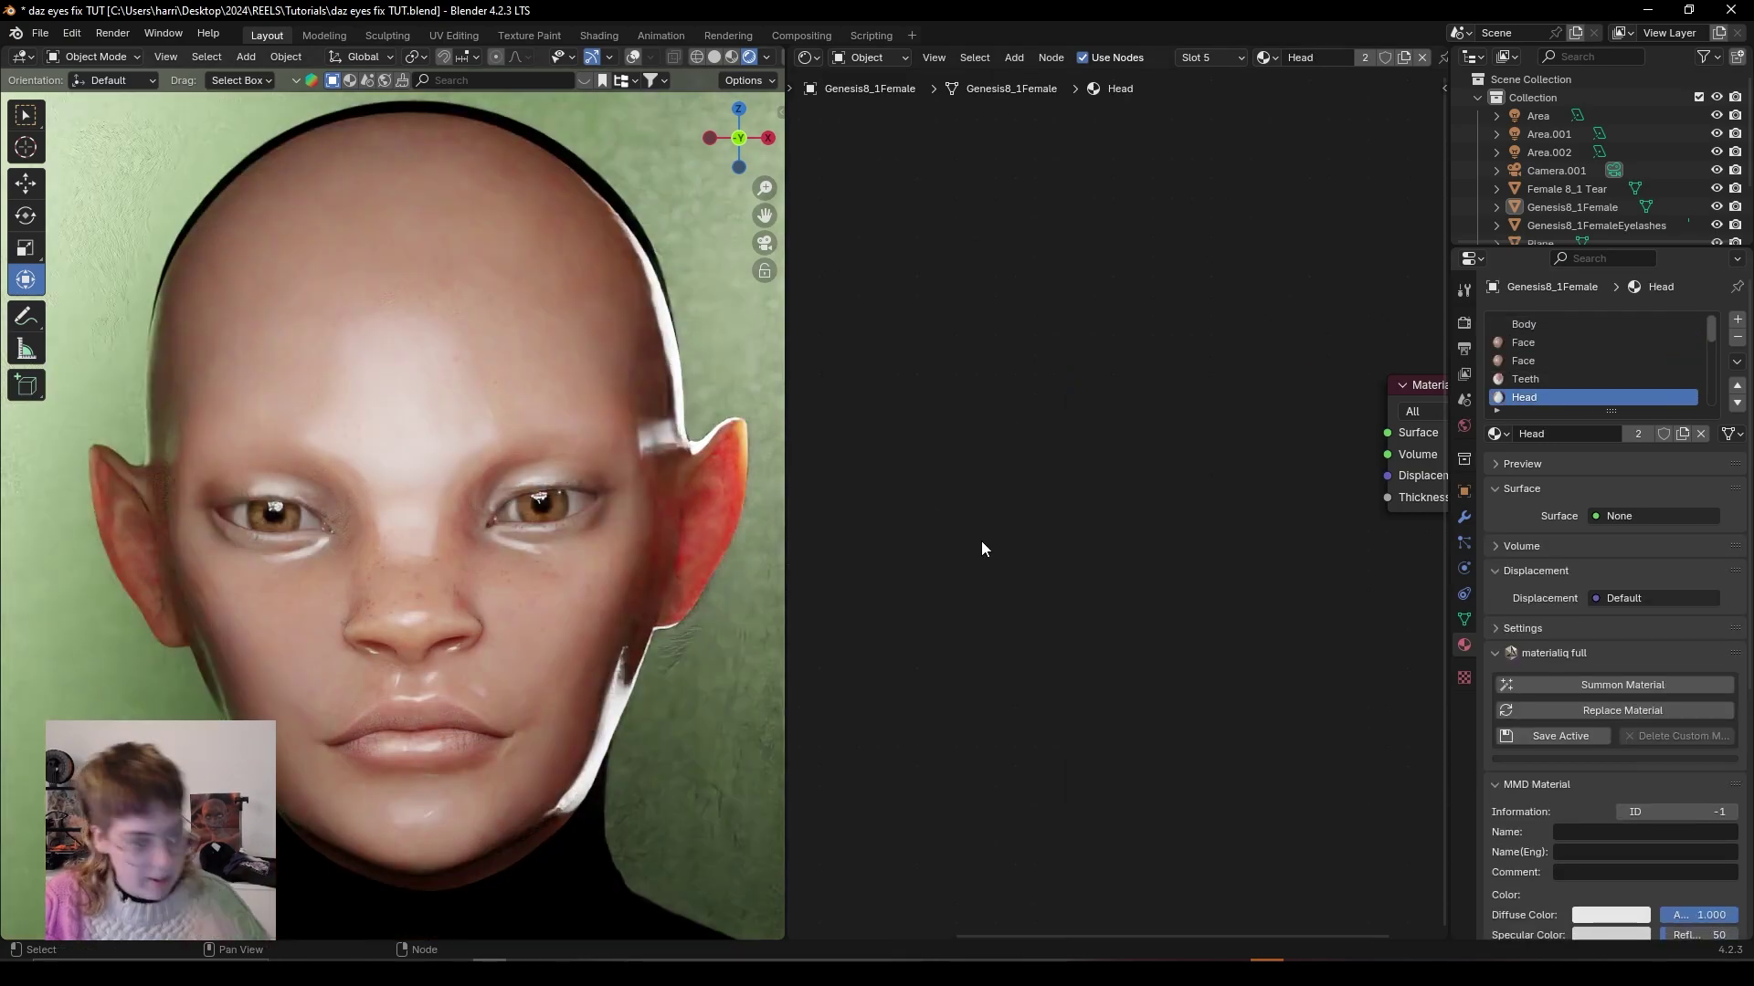
scroll(981, 541, "down", 3)
key("Home")
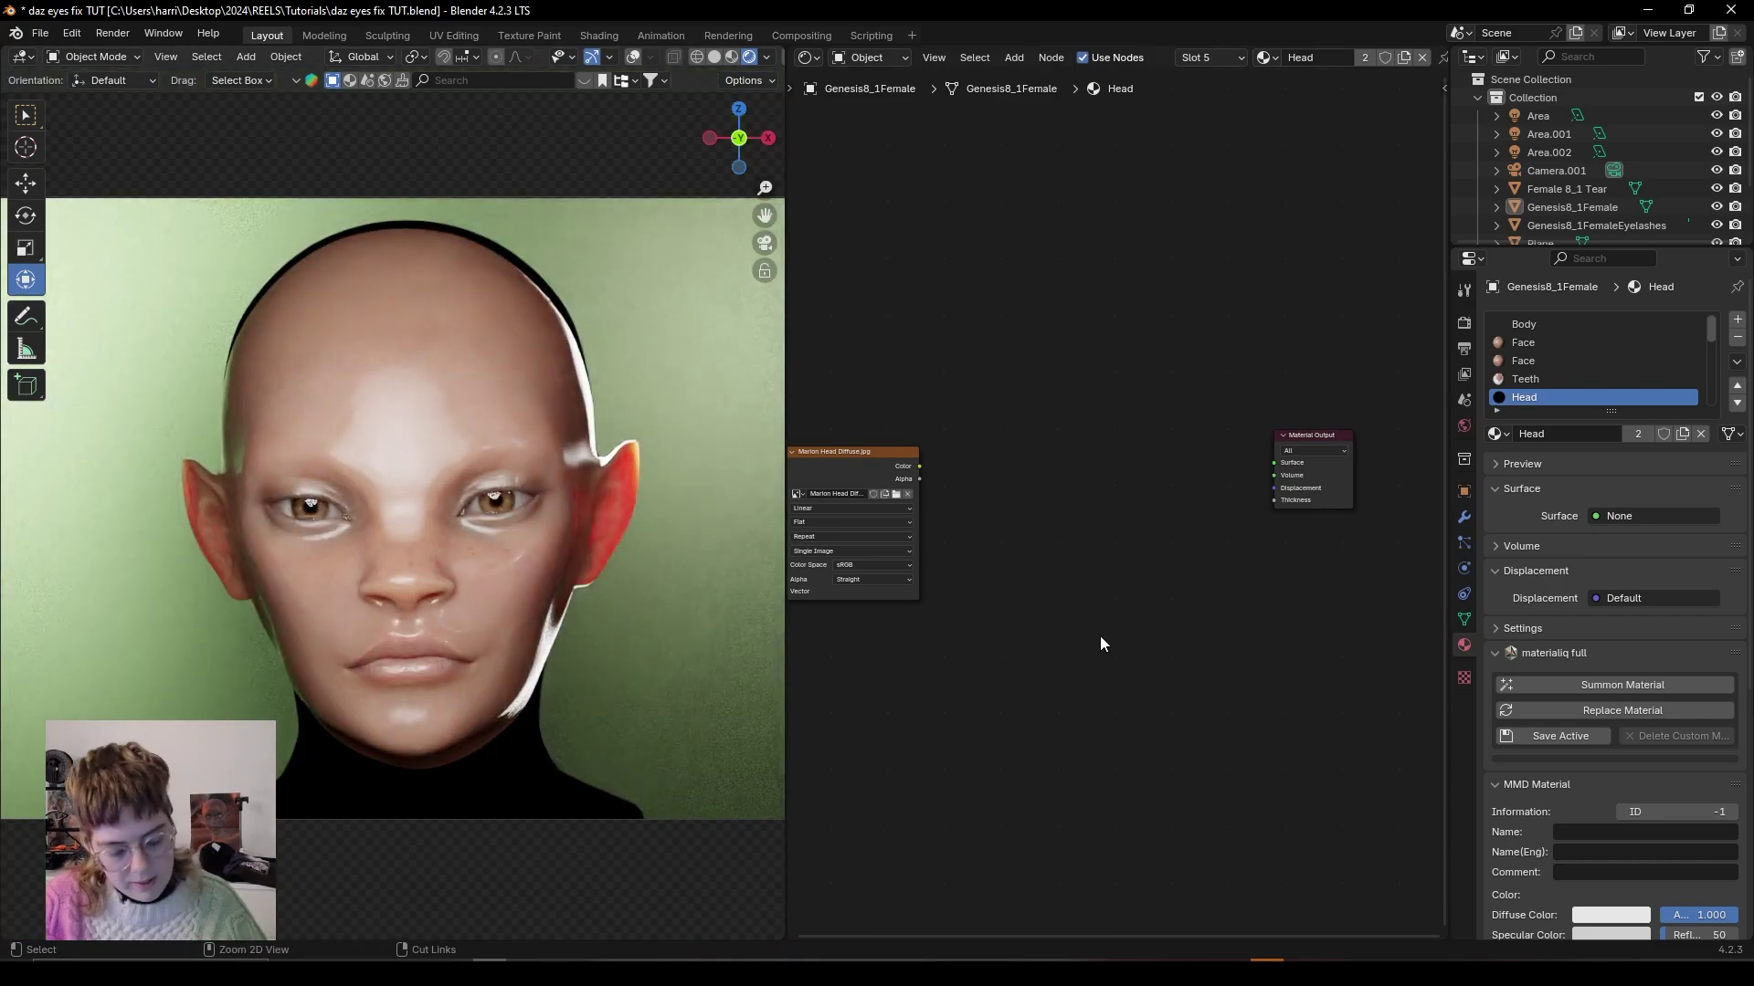
Paste the Face shader and Bump nodes, wiring Head diffuse Color to Base Color and Bump Height.
key("ctrl+z")
scroll(1244, 525, "up", 2)
left_click_drag(1293, 518, 1348, 442)
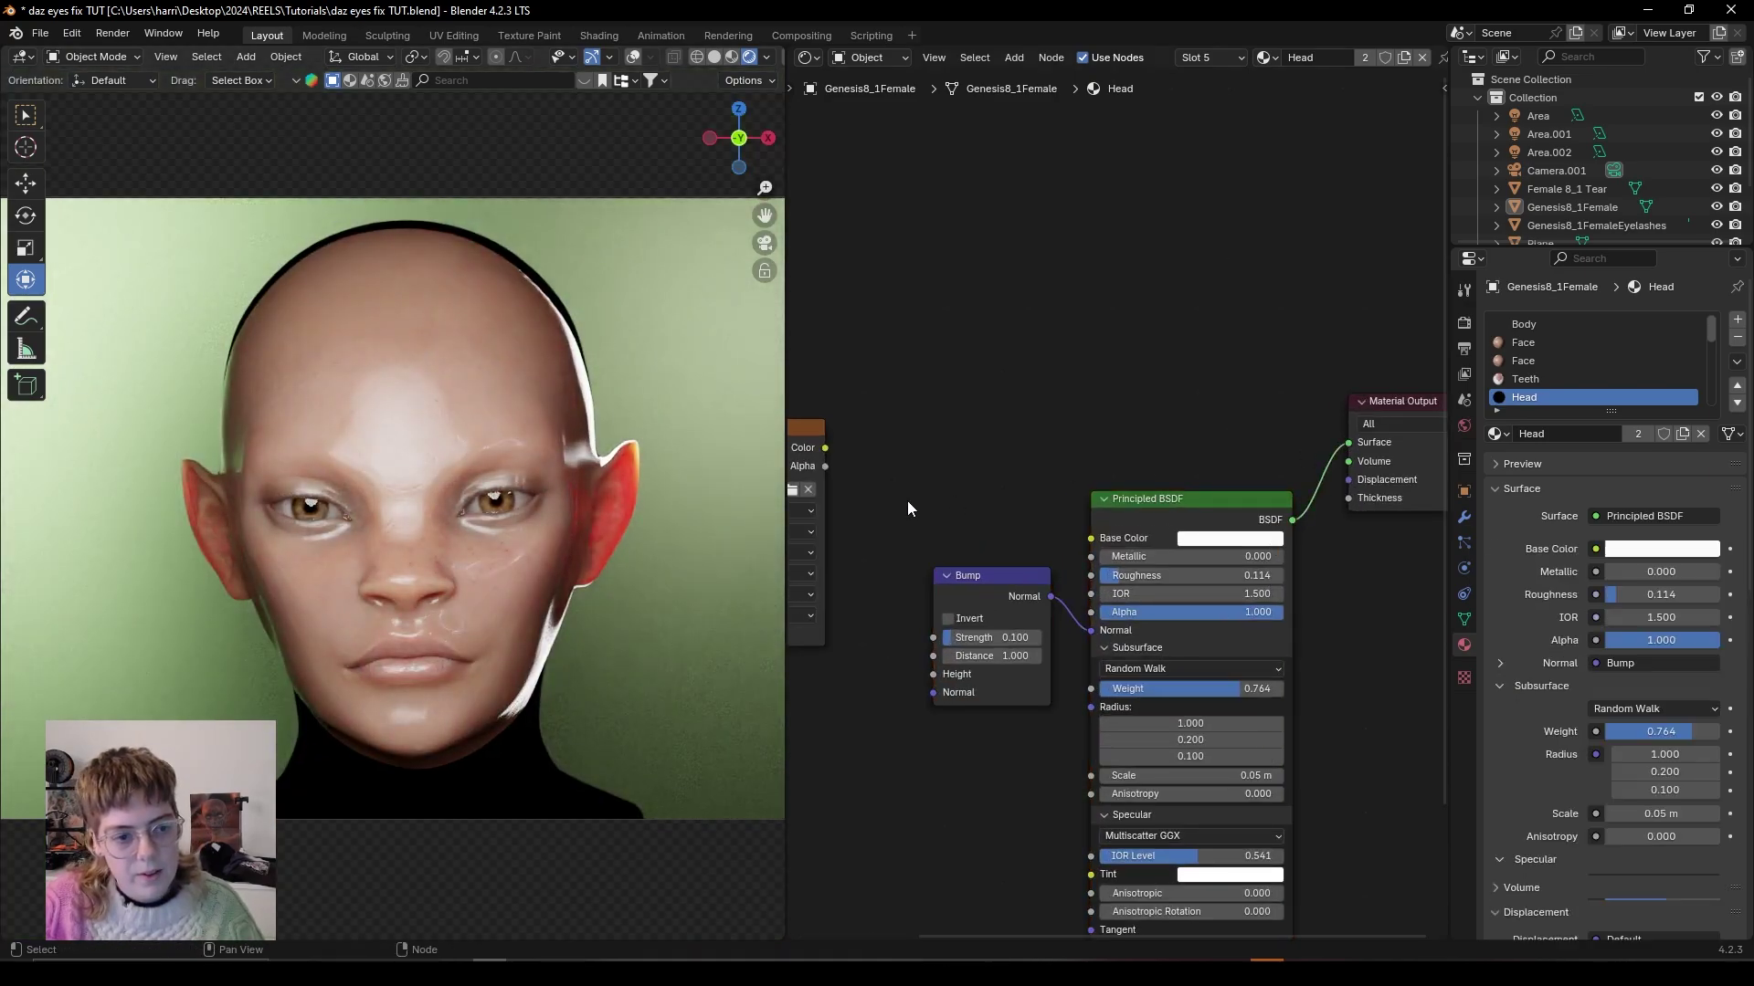
left_click_drag(825, 447, 1090, 538)
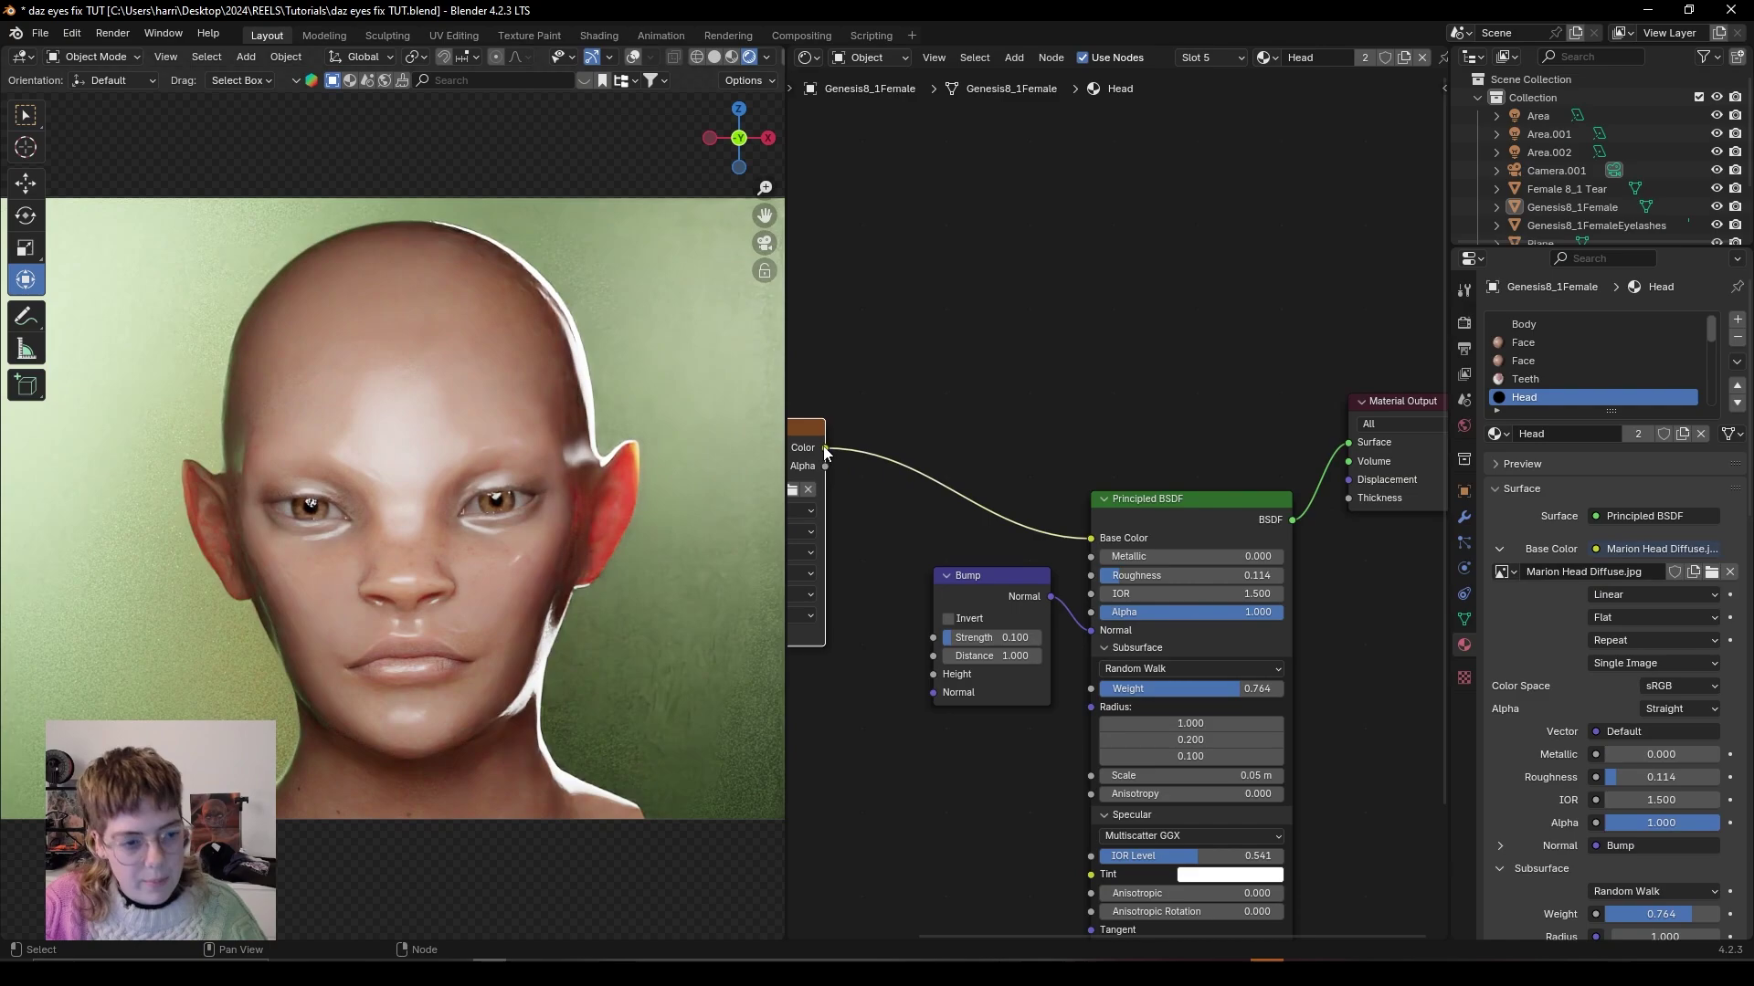
left_click_drag(824, 448, 933, 674)
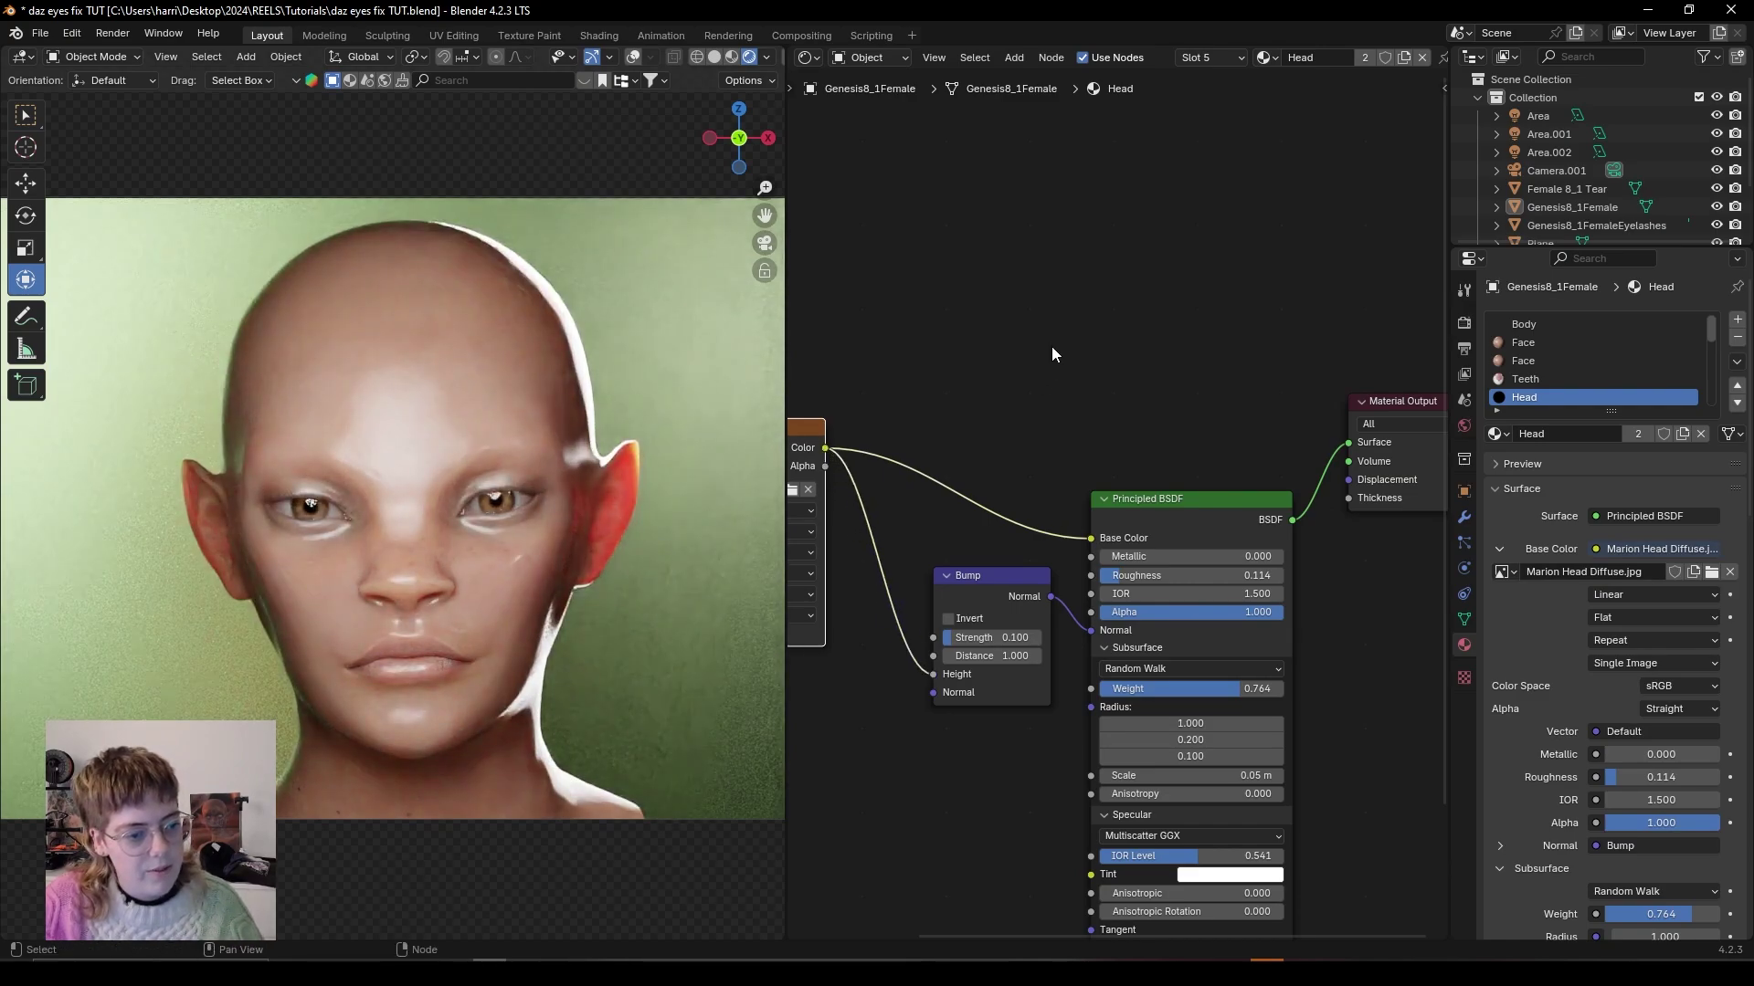